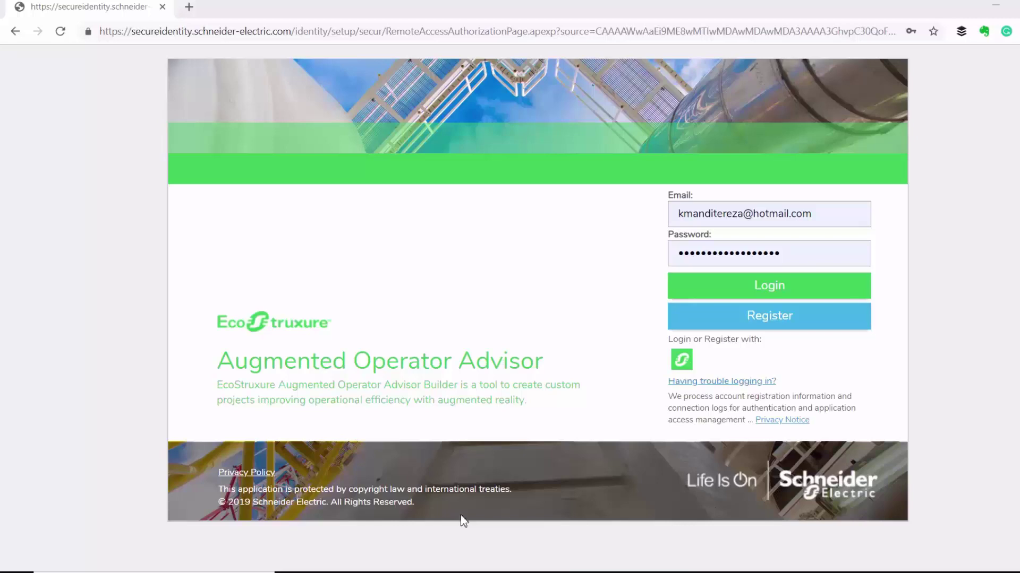
# Log in to the Builder with the pre-filled account credentials
pyautogui.click(760, 293)
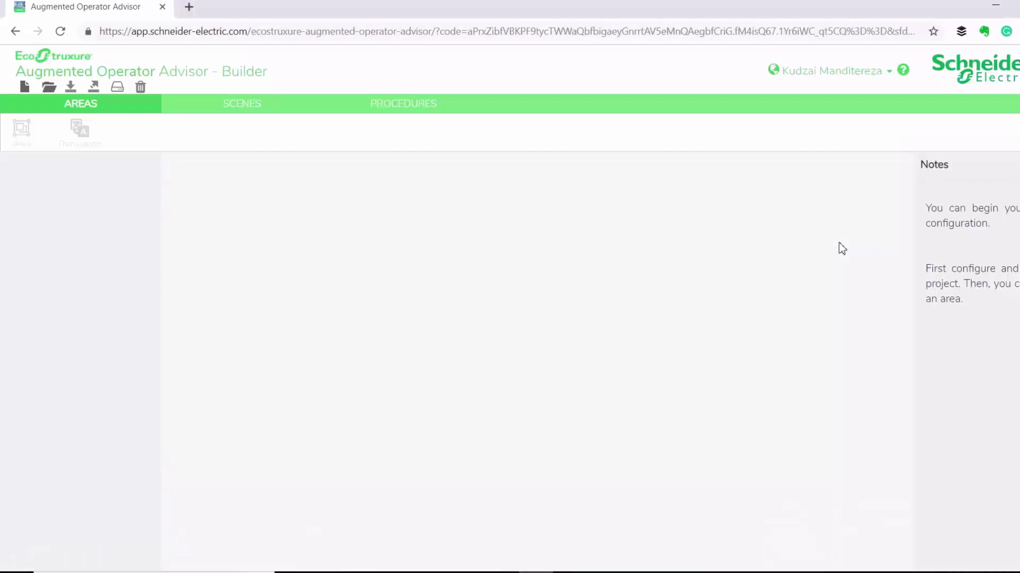
# Create the project 'Augmented Demo' with US English added and English as reference language
pyautogui.click(26, 87)
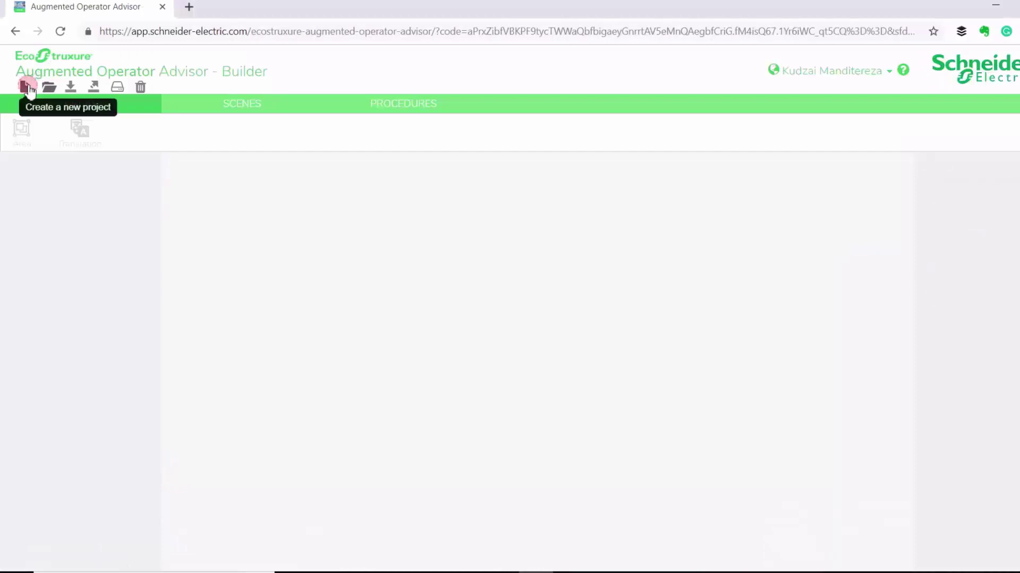
pyautogui.click(969, 205)
pyautogui.write('Augmented Demo')
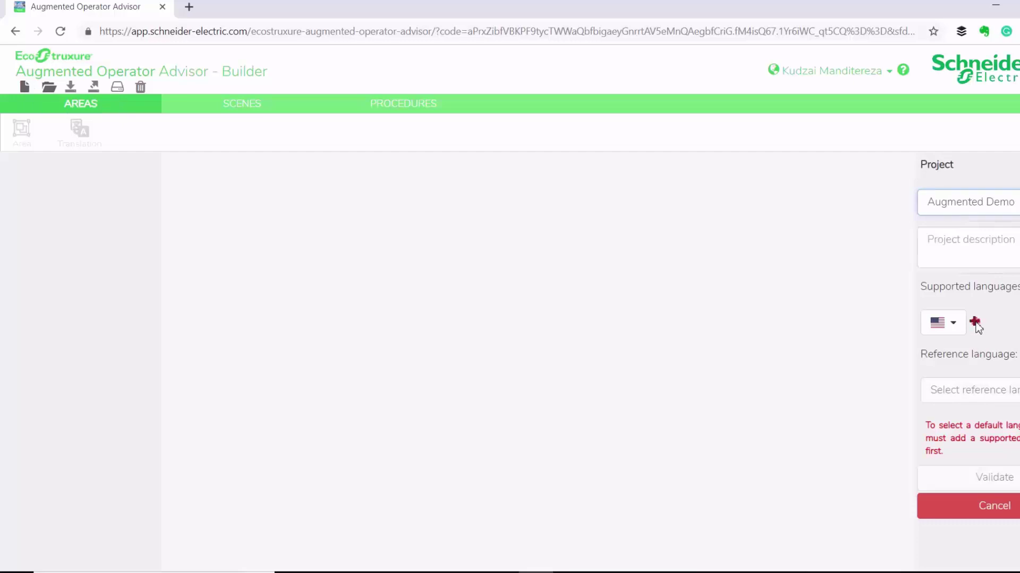
pyautogui.click(974, 321)
pyautogui.click(972, 435)
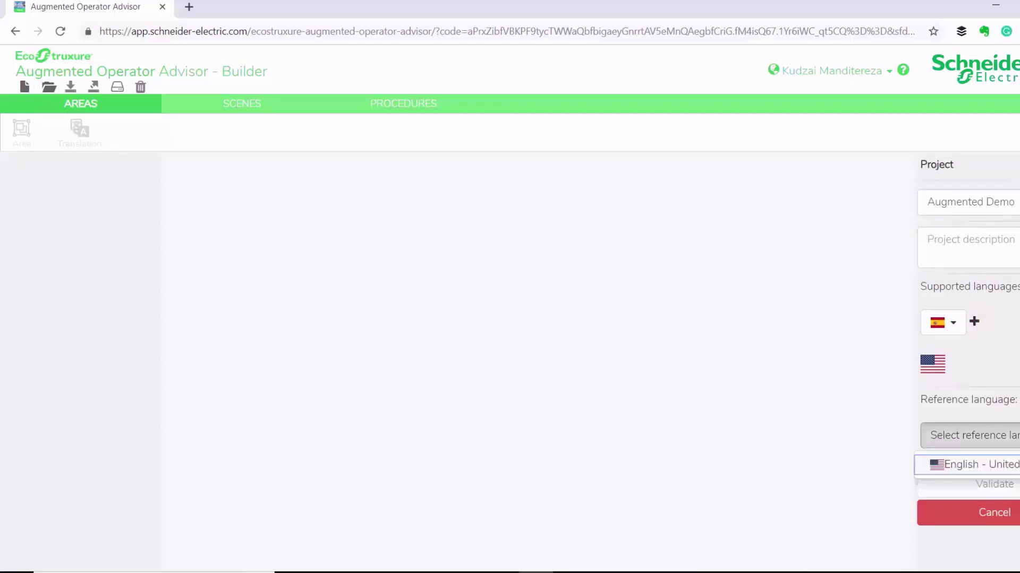
pyautogui.click(1006, 464)
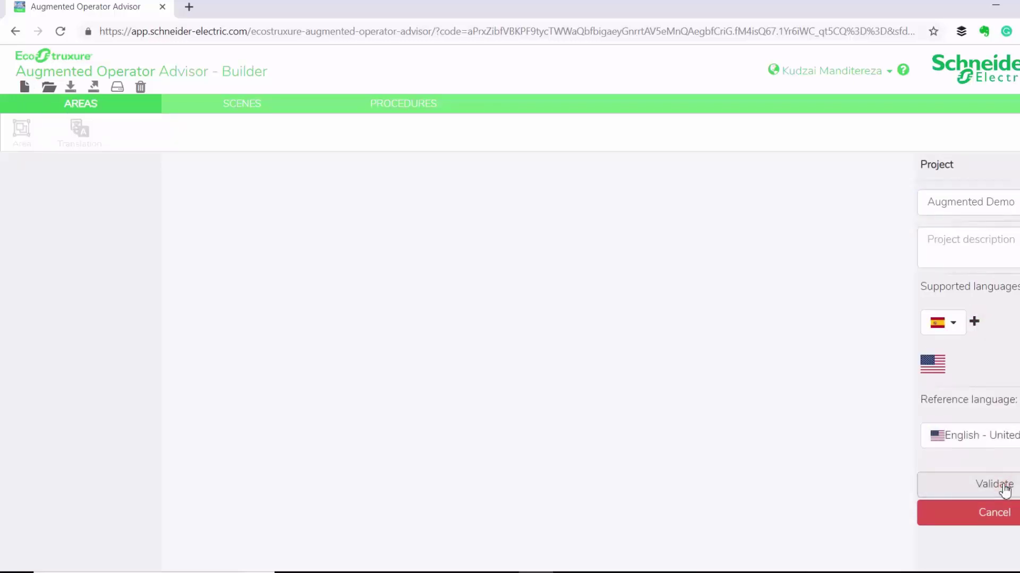
pyautogui.click(1003, 485)
pyautogui.click(739, 193)
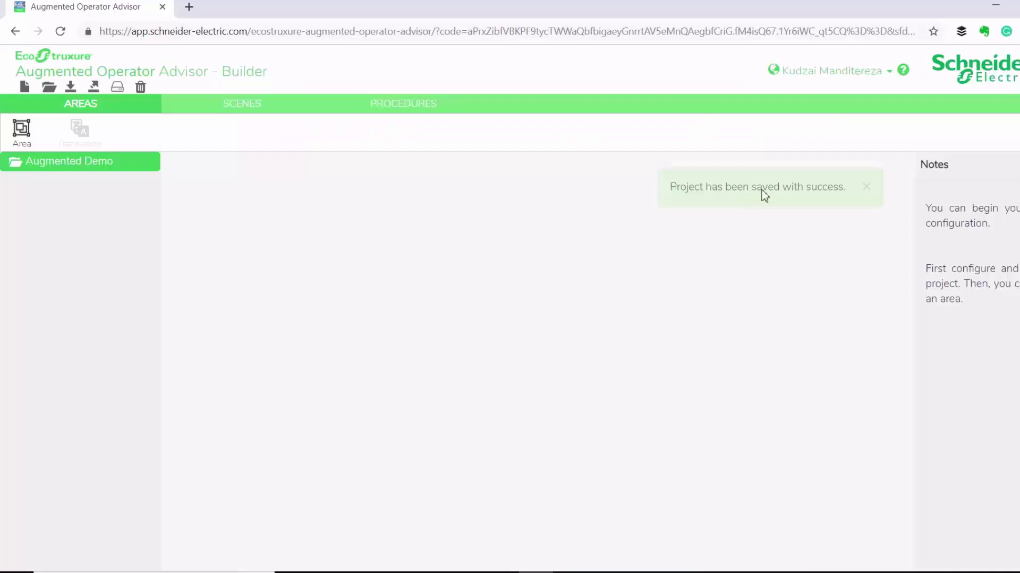
# Add an area named 'DemoPlant' to the project
pyautogui.click(22, 130)
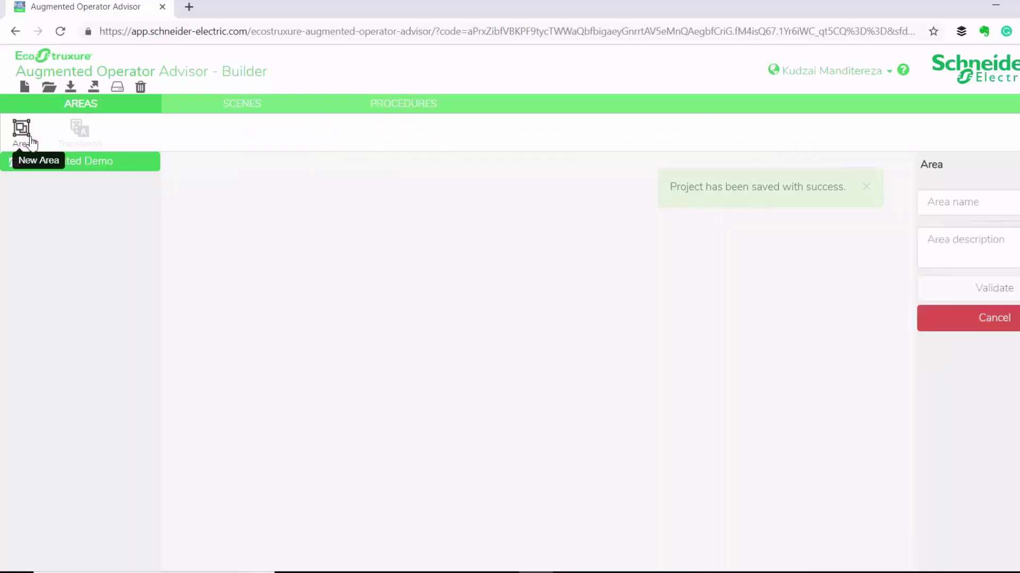
pyautogui.click(979, 205)
pyautogui.write('DemoPlant')
pyautogui.click(1003, 286)
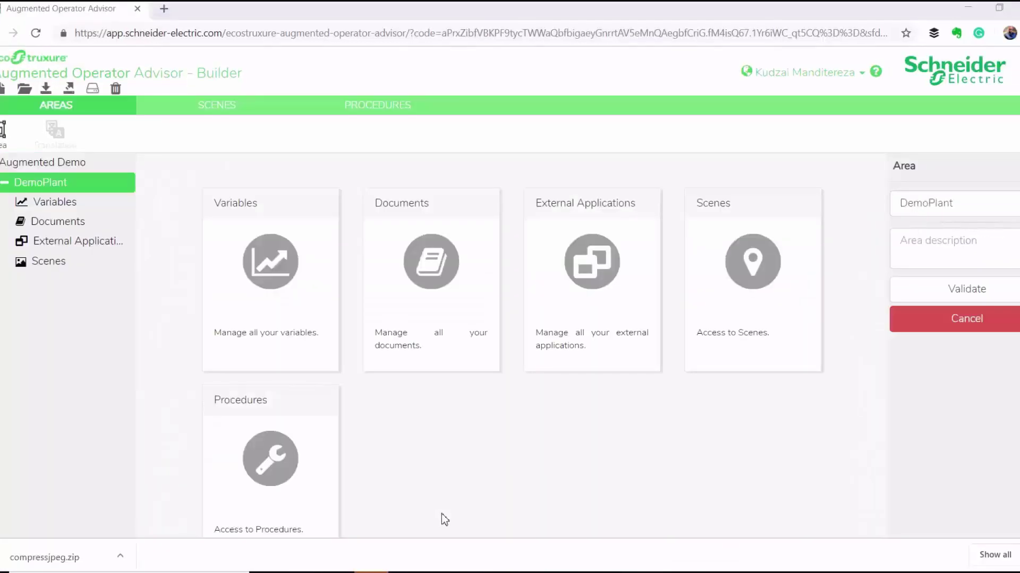
# Start a new DemoPlant scene using DemoBoard-min.jpg as its image
pyautogui.click(57, 263)
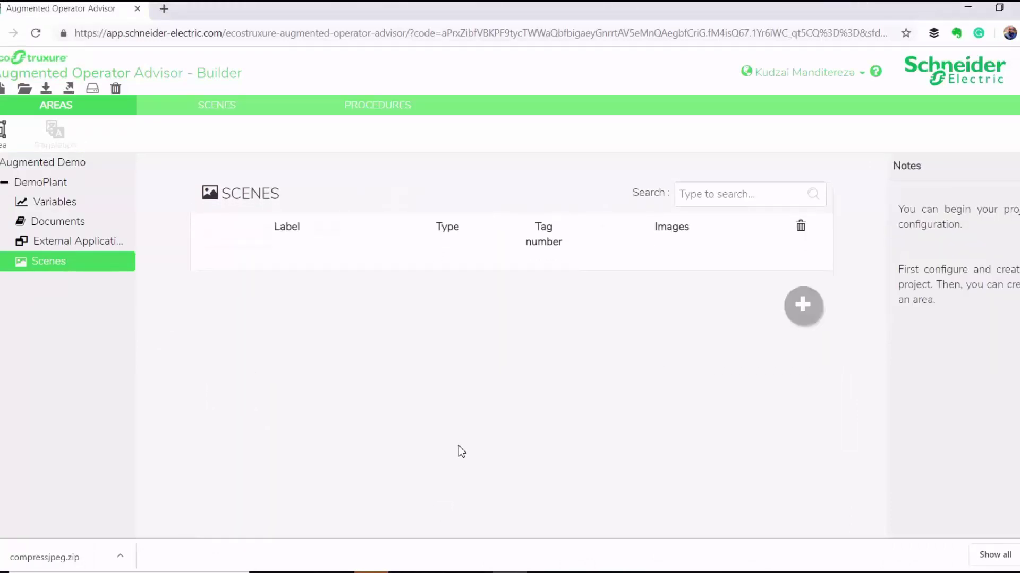
pyautogui.click(802, 306)
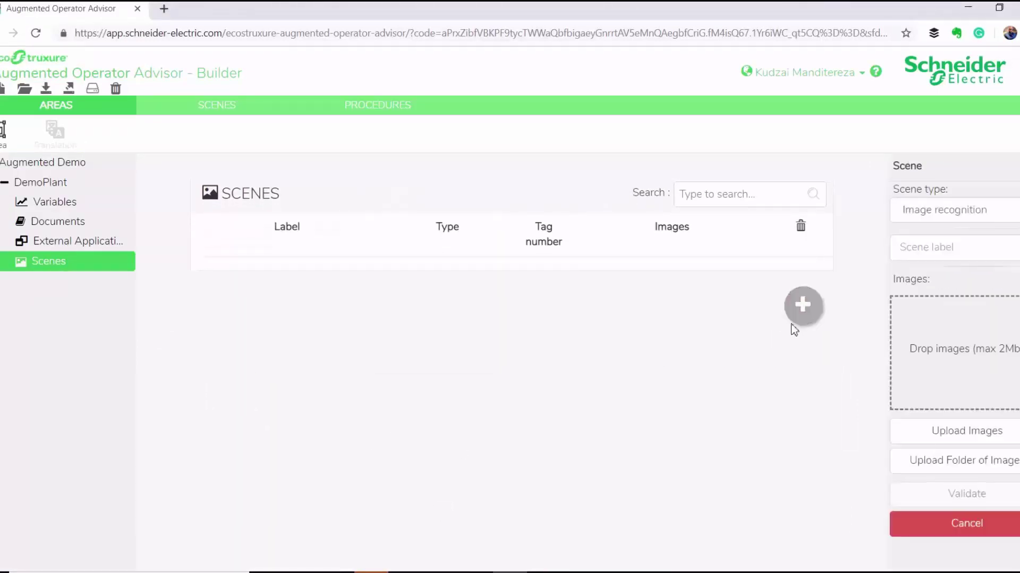
pyautogui.click(976, 432)
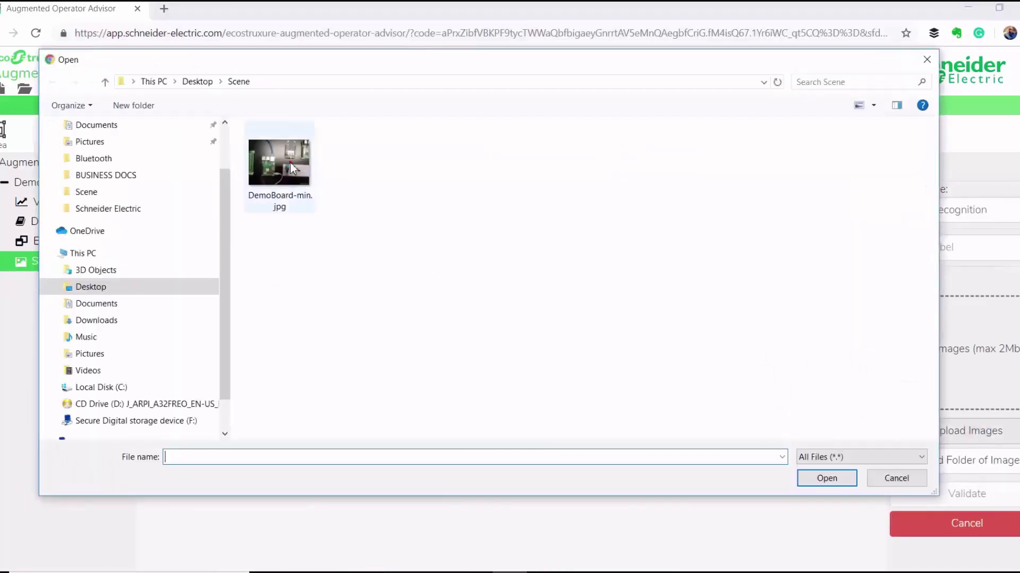
pyautogui.doubleClick(291, 164)
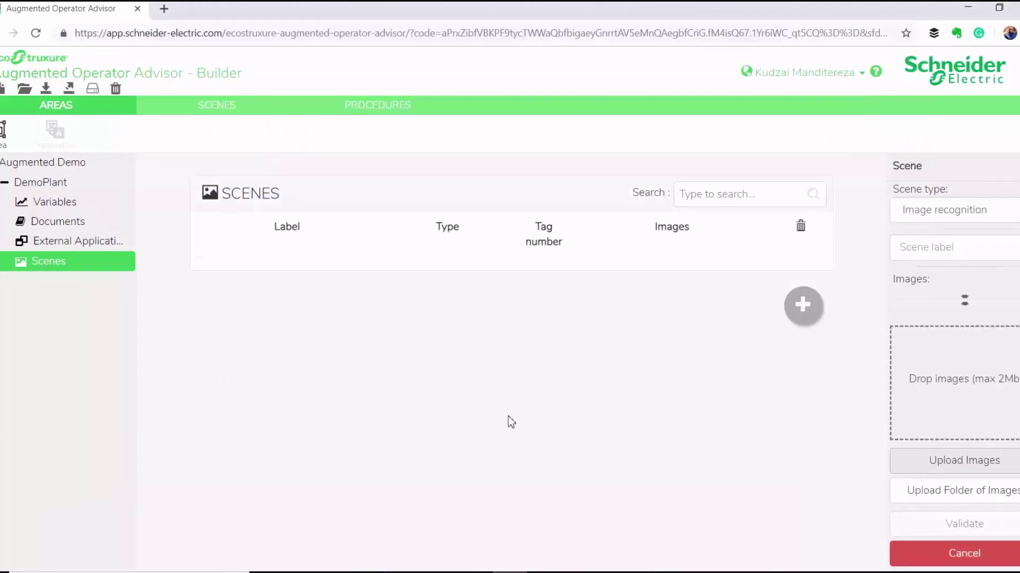
# Keep the Image recognition type, label the scene 'Demo Board' and save it
pyautogui.click(951, 209)
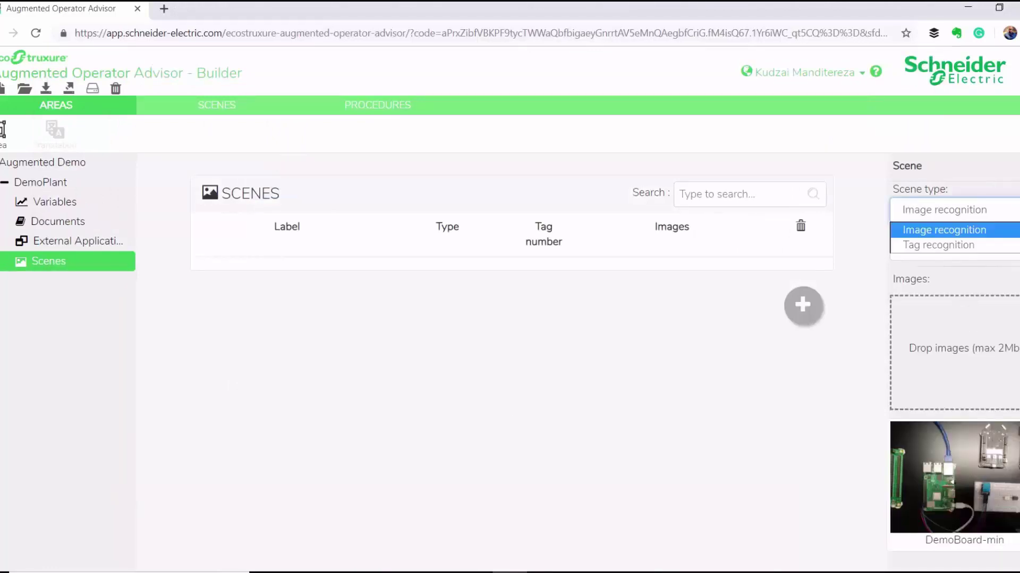
pyautogui.click(944, 230)
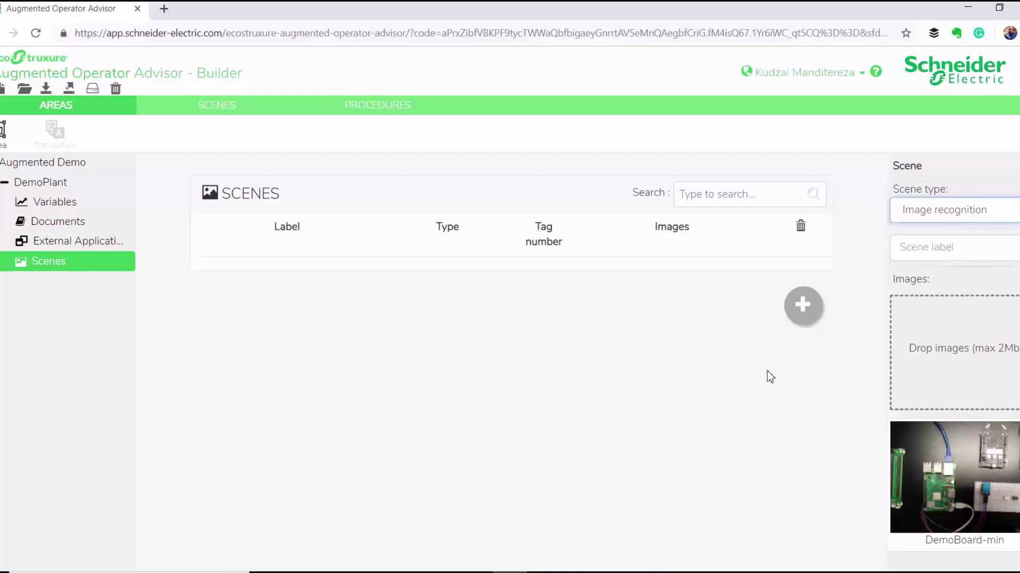
pyautogui.click(942, 251)
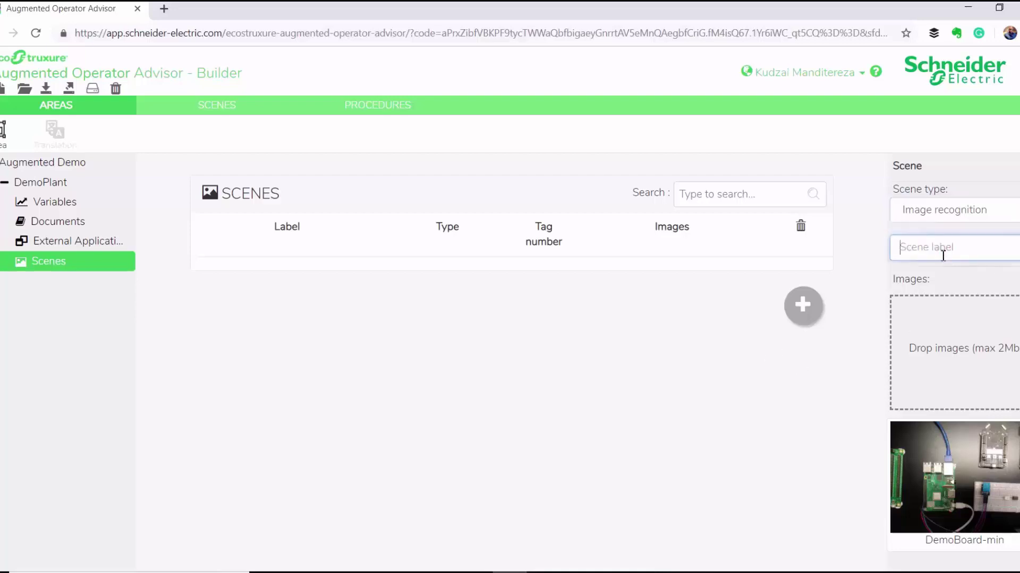
pyautogui.write('Demo Board')
pyautogui.scroll(-3, 942, 256)
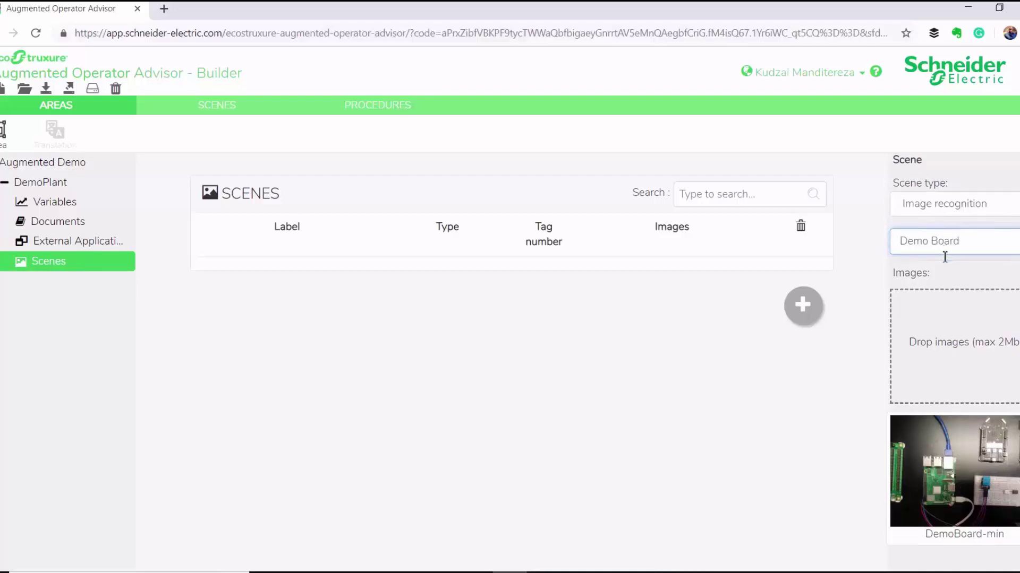
pyautogui.click(981, 506)
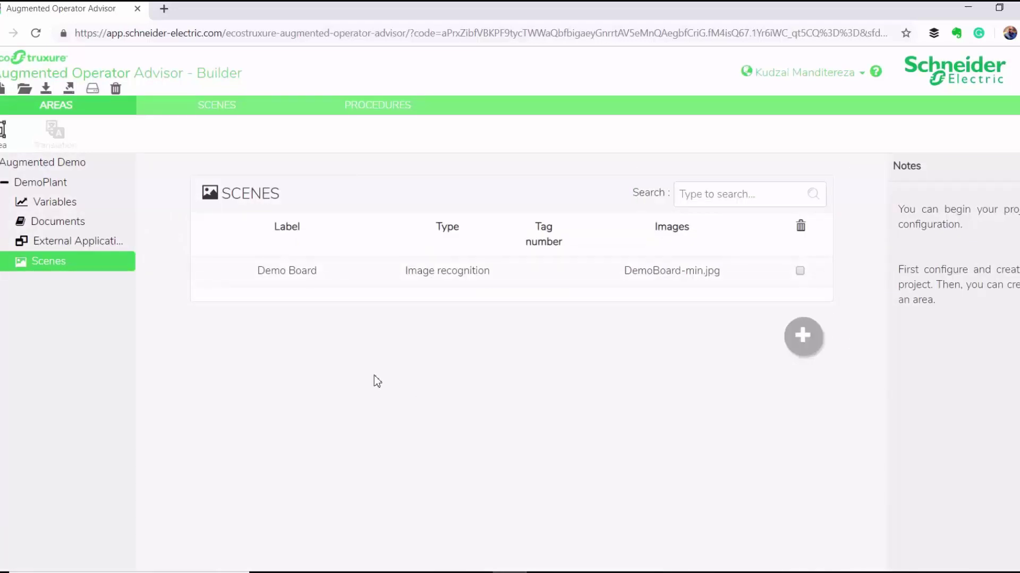
pyautogui.click(38, 204)
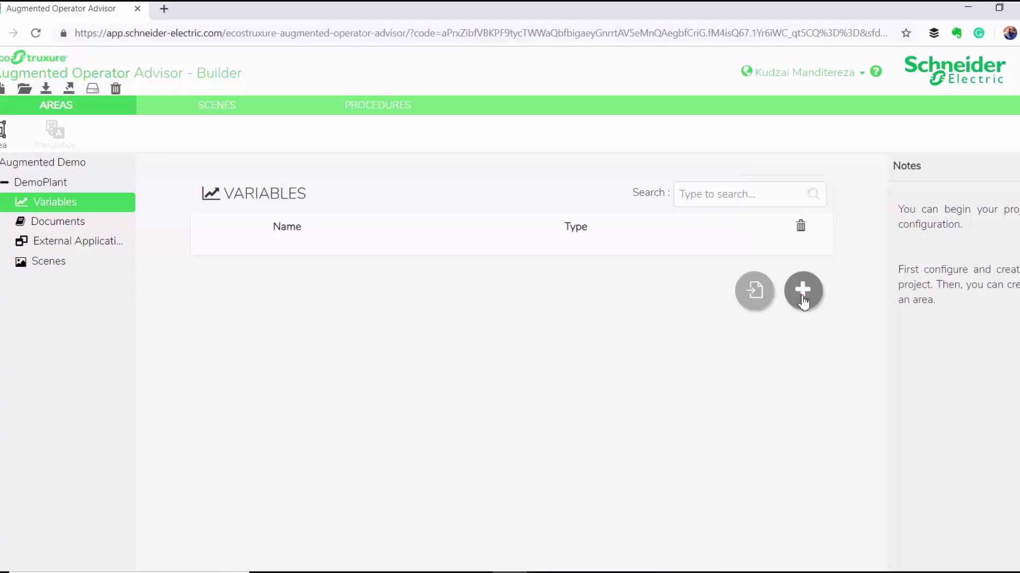
# Start a new Internal-type DemoPlant variable, then launch Chrome on the remote machine
pyautogui.click(802, 290)
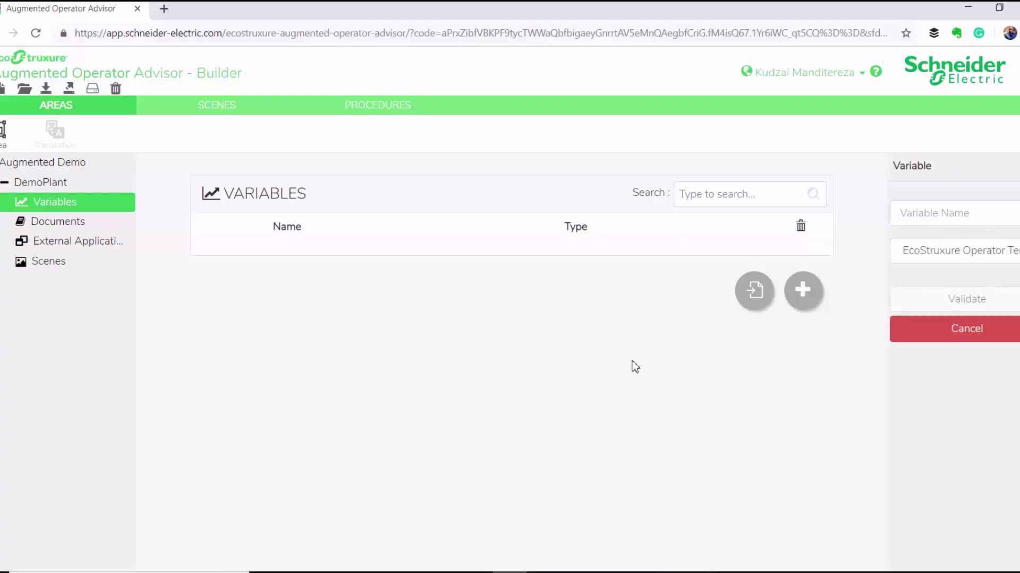
pyautogui.click(938, 250)
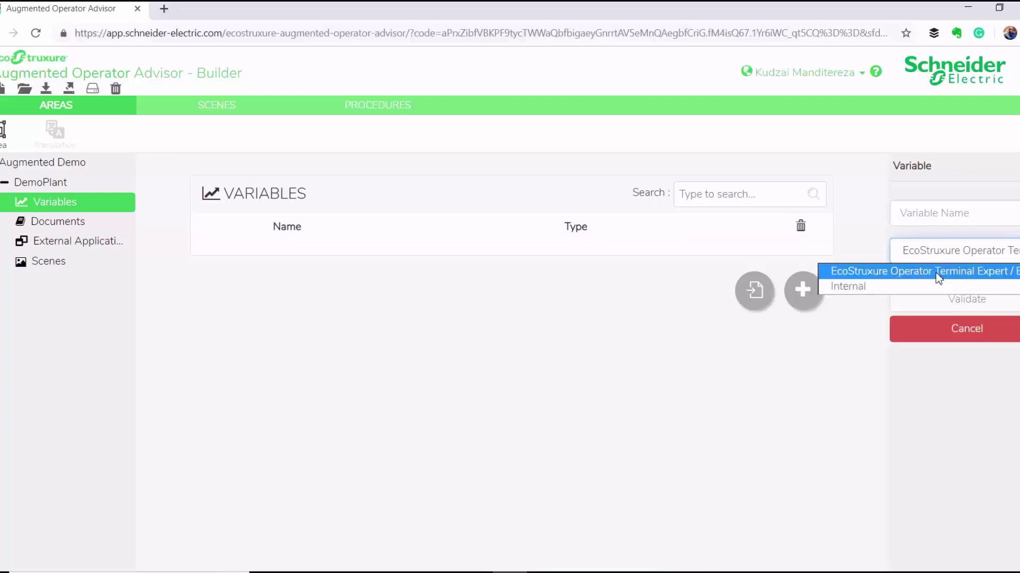
pyautogui.click(869, 290)
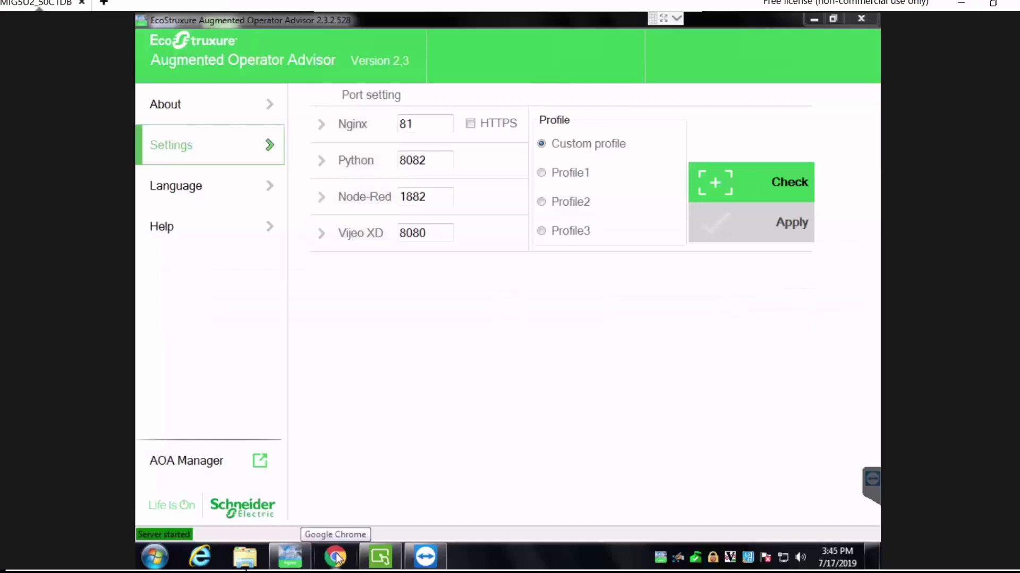
pyautogui.click(336, 557)
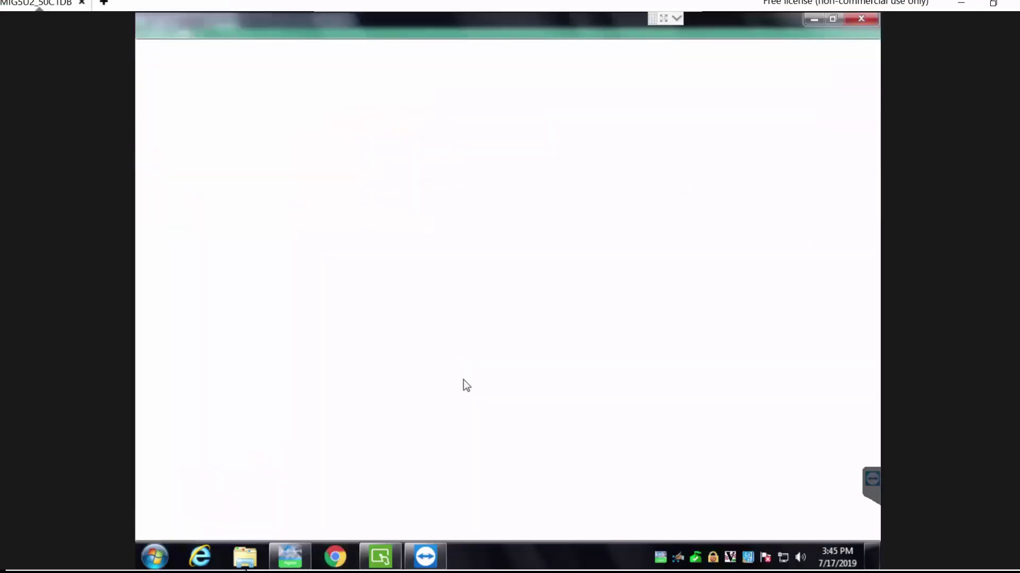
# Open the Node-RED editor at localhost:1882 from the address-bar suggestion
pyautogui.write('localhost:1882')
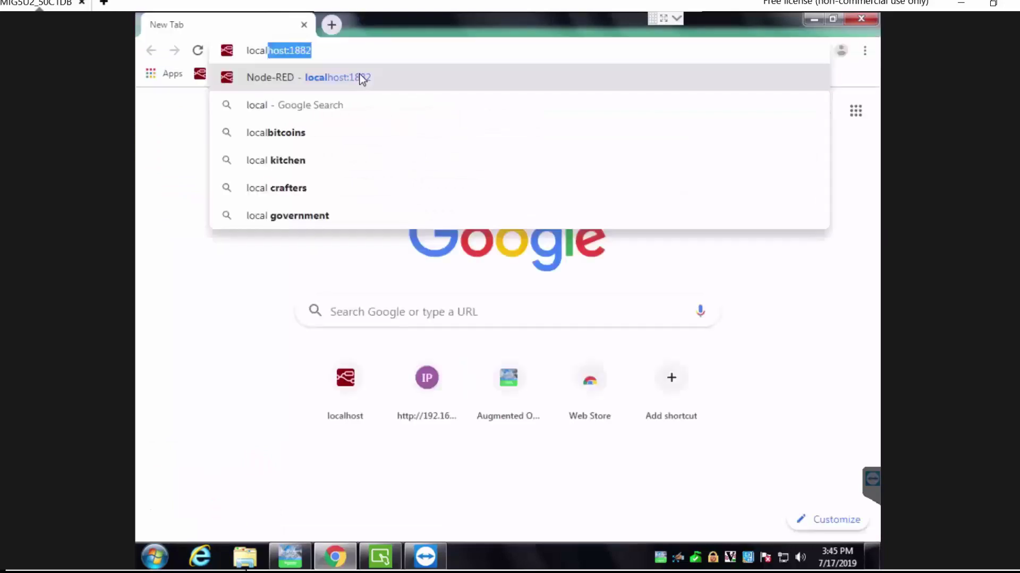
pyautogui.click(361, 77)
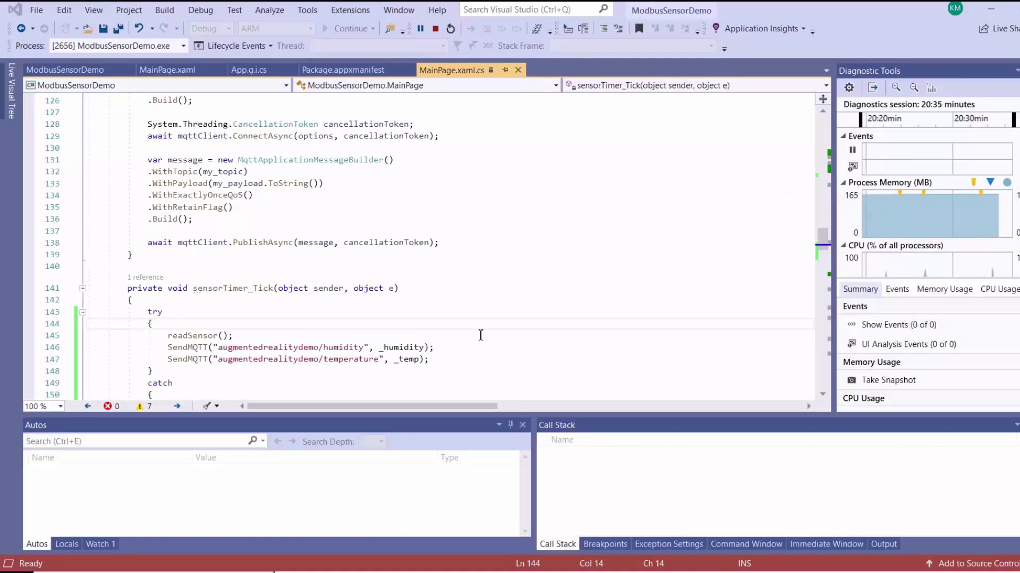
# Review the augmentedrealitydemo/humidity and augmentedrealitydemo/temperature topic strings in the publish calls
pyautogui.click(365, 341)
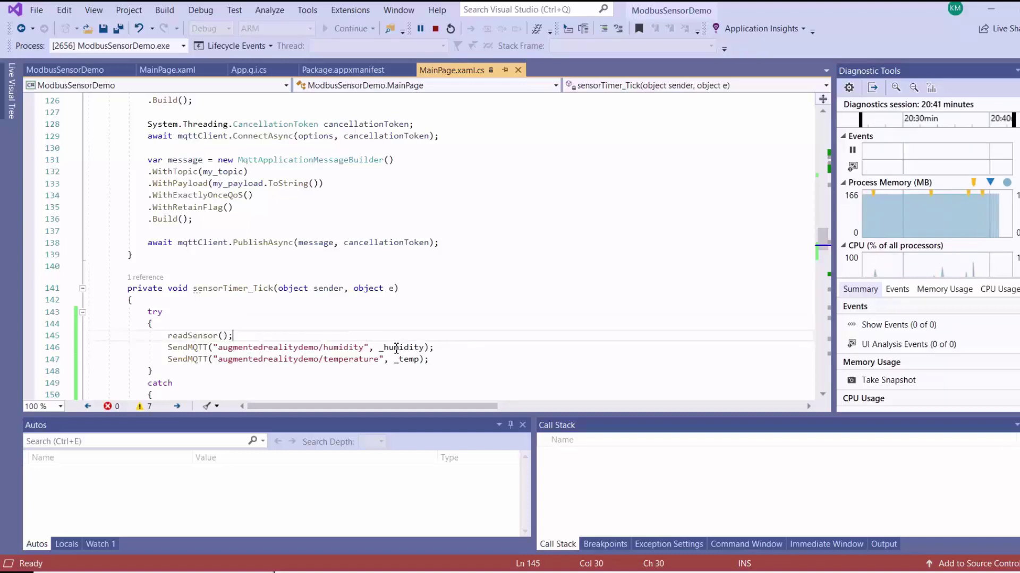
pyautogui.moveTo(364, 347); pyautogui.dragTo(218, 348)
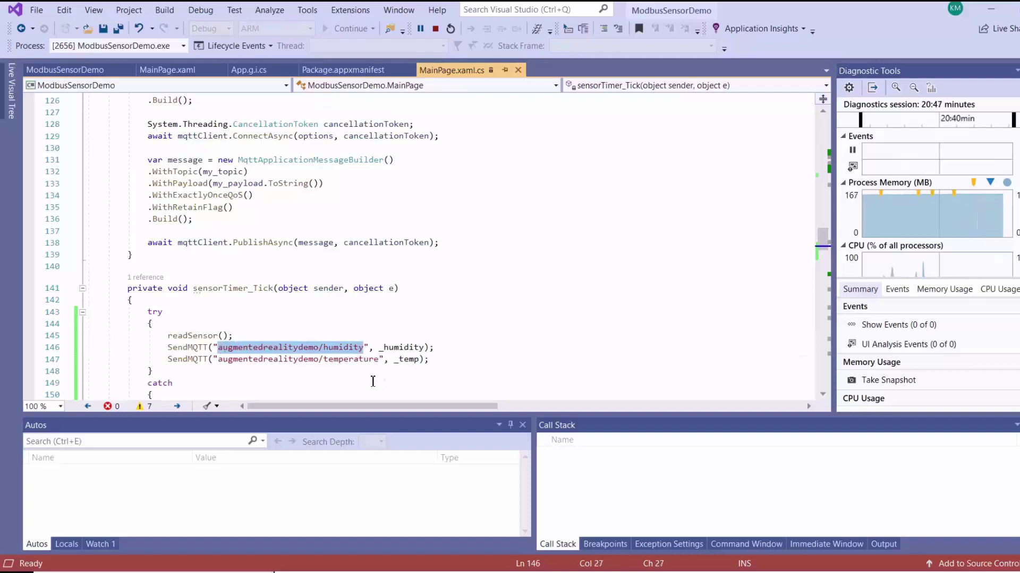
pyautogui.moveTo(380, 361); pyautogui.dragTo(218, 361)
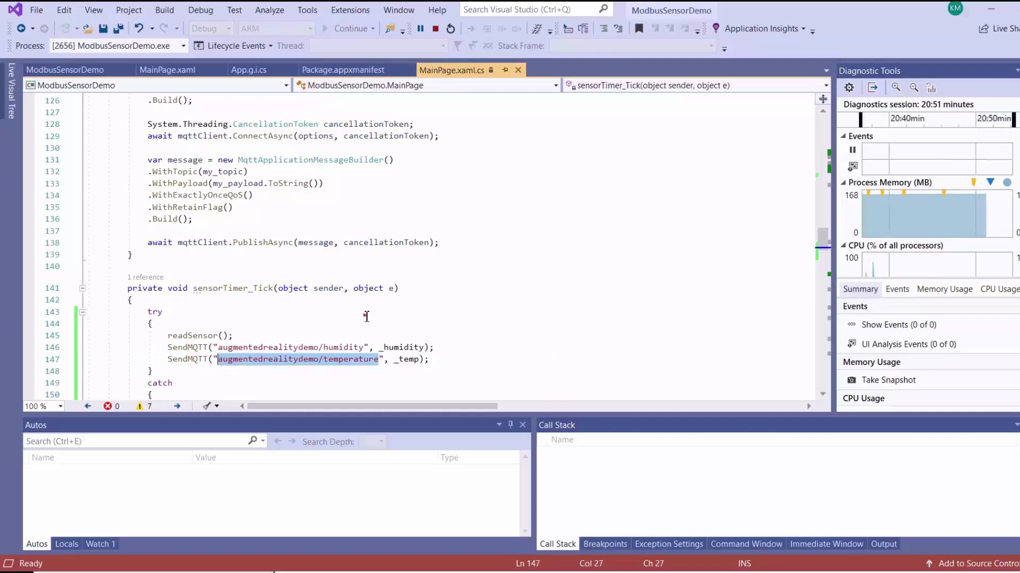
pyautogui.click(419, 315)
# Select the broker address broker.hivemq.com in the WithTcpServer line
pyautogui.scroll(3, 421, 317)
pyautogui.scroll(3, 421, 317)
pyautogui.moveTo(286, 269)
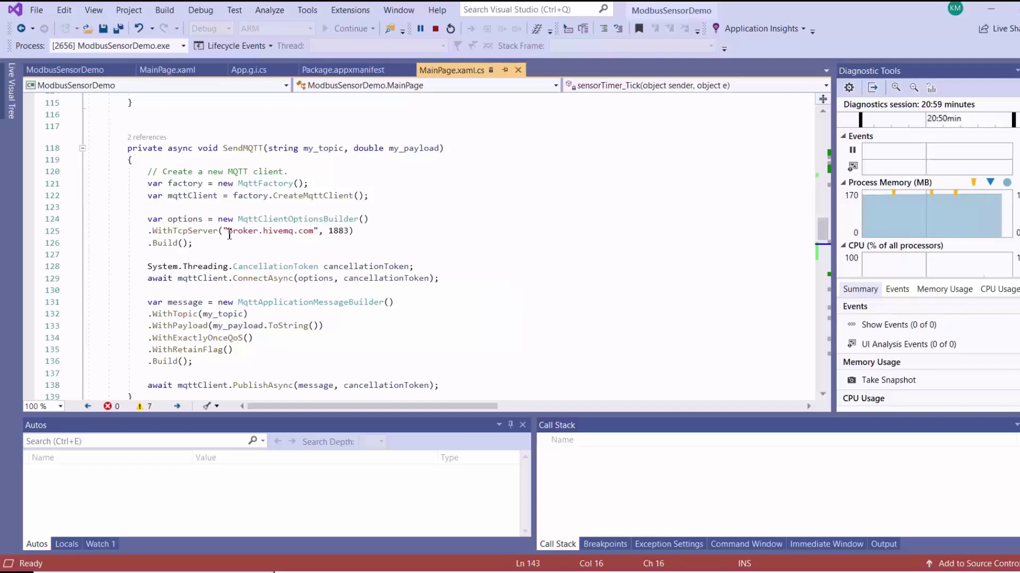
pyautogui.moveTo(229, 234)
pyautogui.moveTo(229, 234); pyautogui.dragTo(316, 234)
pyautogui.hotkey('ctrl', 'c')
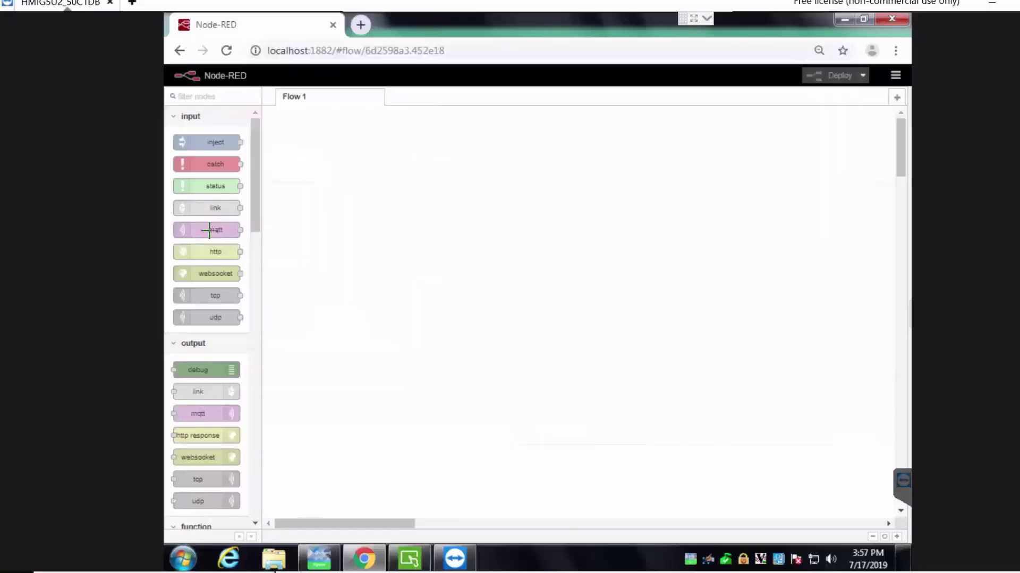
# Place an MQTT input node using a new broker 'Hive MQ Public Broker' at broker.hivemq.com
pyautogui.moveTo(210, 229); pyautogui.dragTo(393, 207)
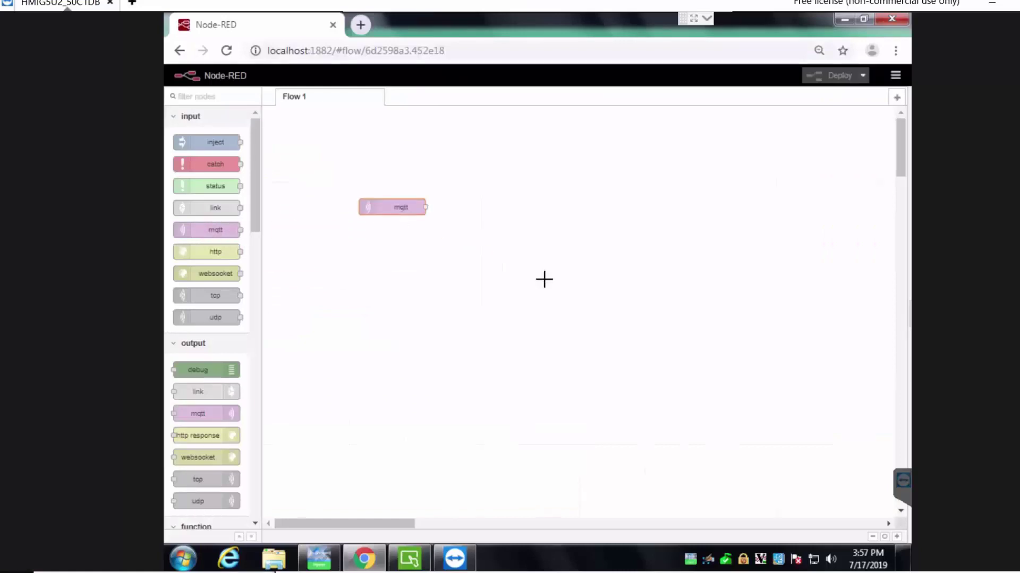
pyautogui.doubleClick(396, 216)
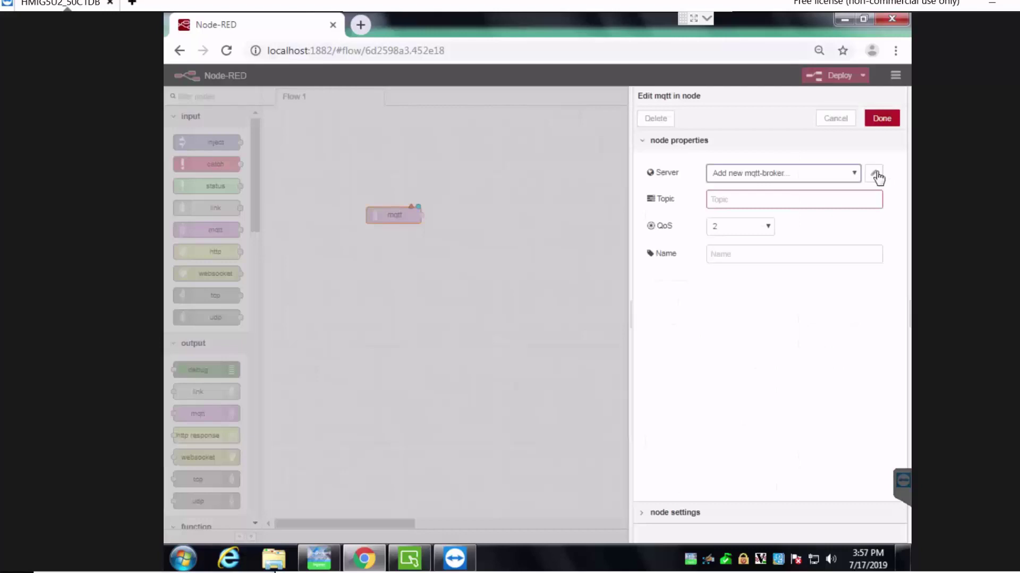
pyautogui.click(877, 172)
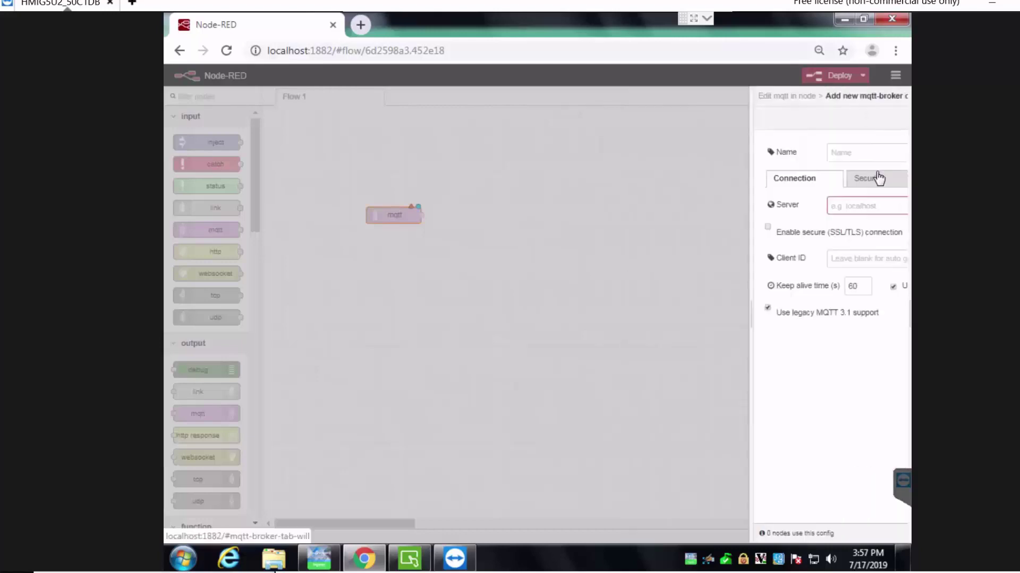
pyautogui.hotkey('ctrl', 'v')
pyautogui.click(651, 152)
pyautogui.write('Hive MQ Public Bro')
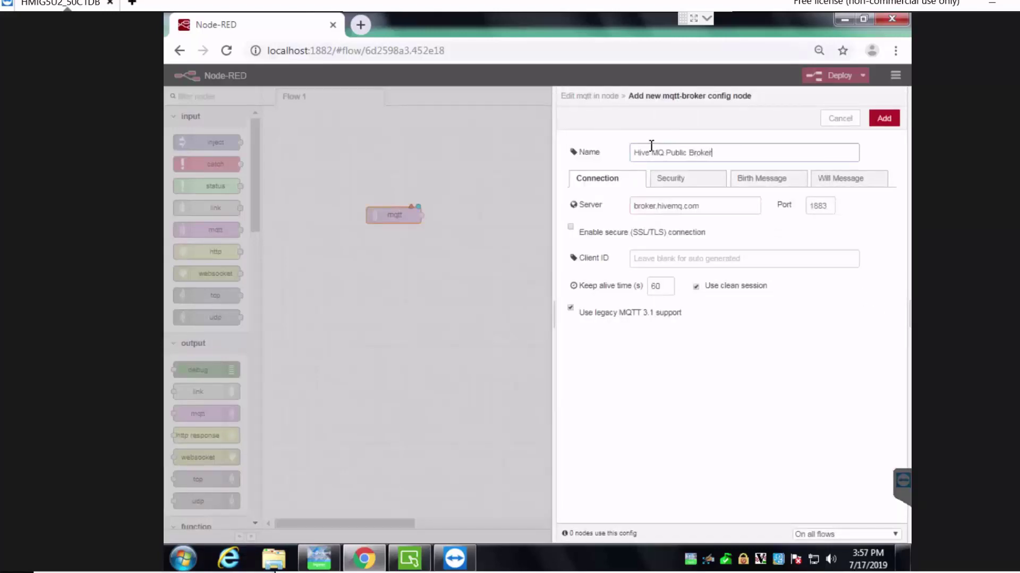
pyautogui.write('ker')
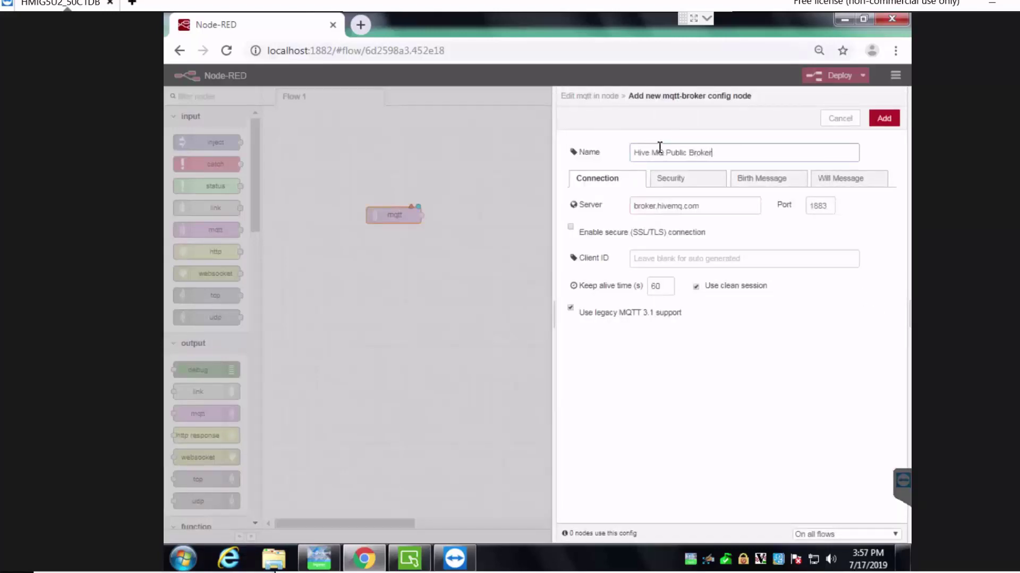
pyautogui.click(884, 119)
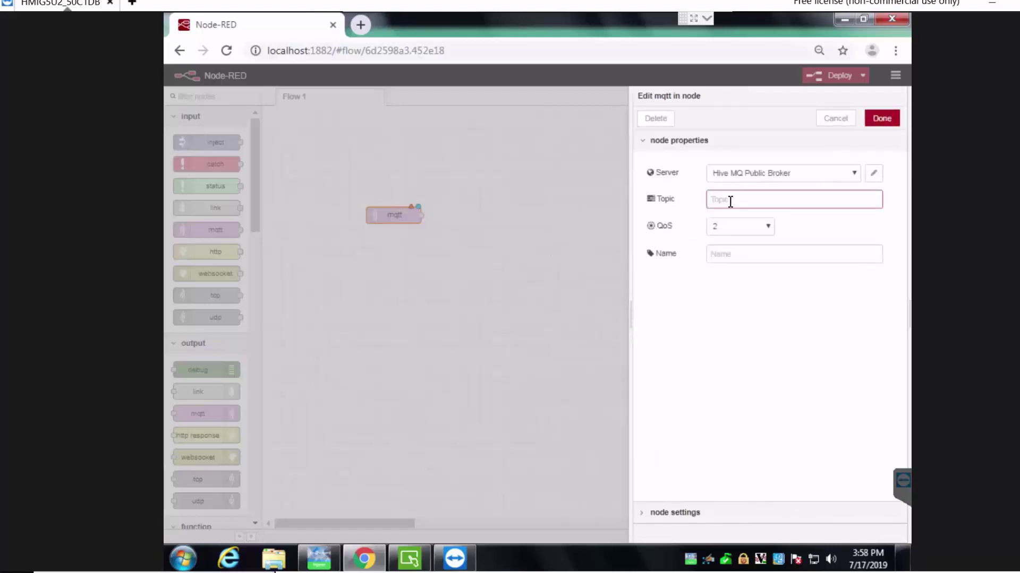
# Set the topic to myhome/sensors/humidity and add an Augmented Operator variable node beside it
pyautogui.write('myhome/sensors/humidity')
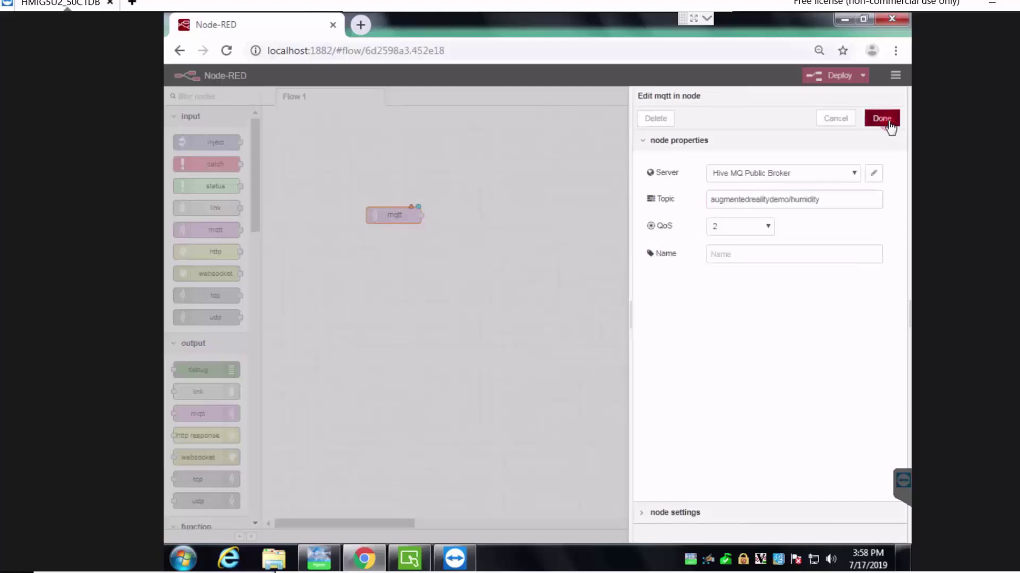
pyautogui.click(886, 121)
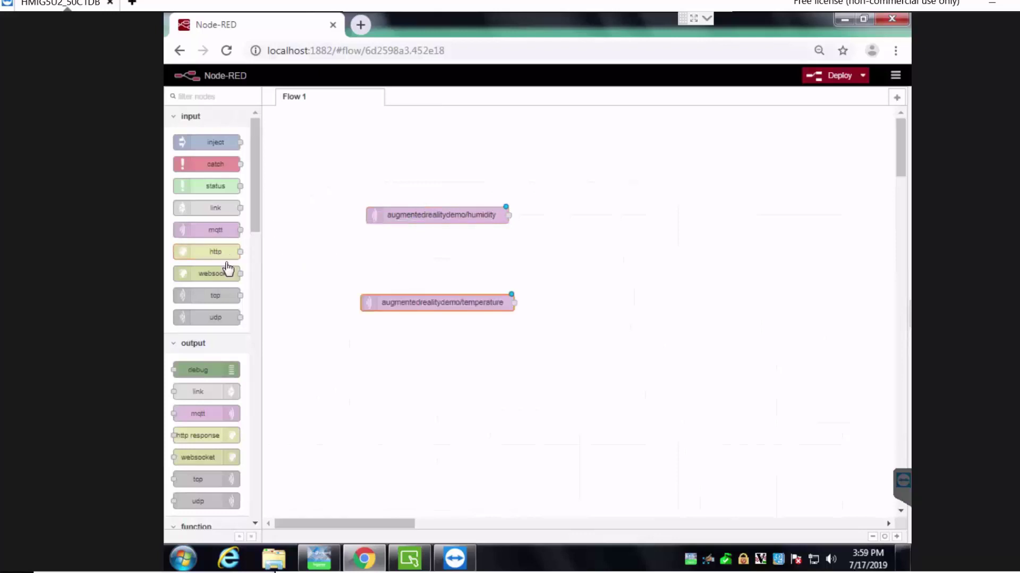
pyautogui.scroll(-20, 222, 338)
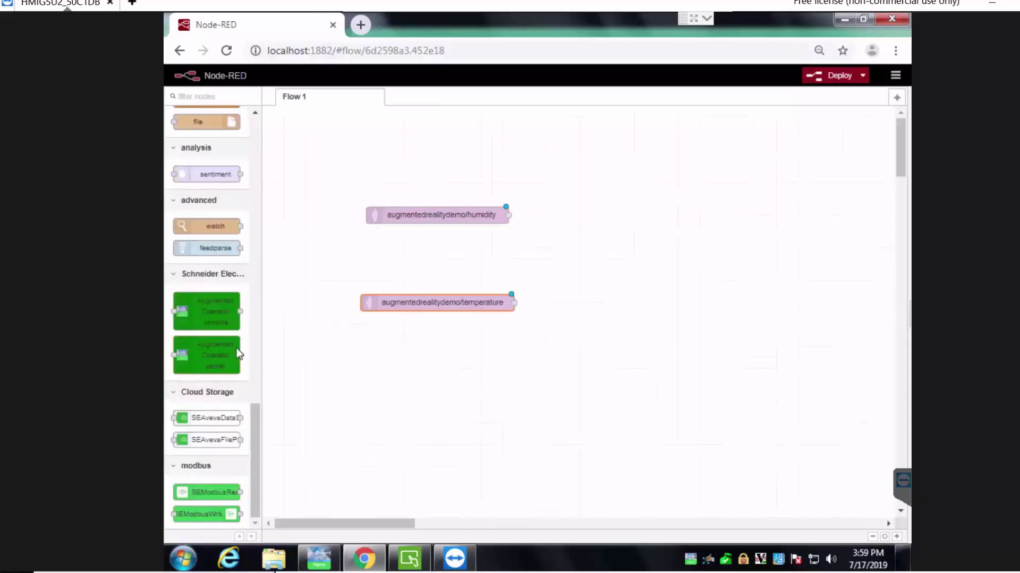
pyautogui.moveTo(200, 312); pyautogui.dragTo(581, 271)
pyautogui.moveTo(578, 235); pyautogui.dragTo(583, 214)
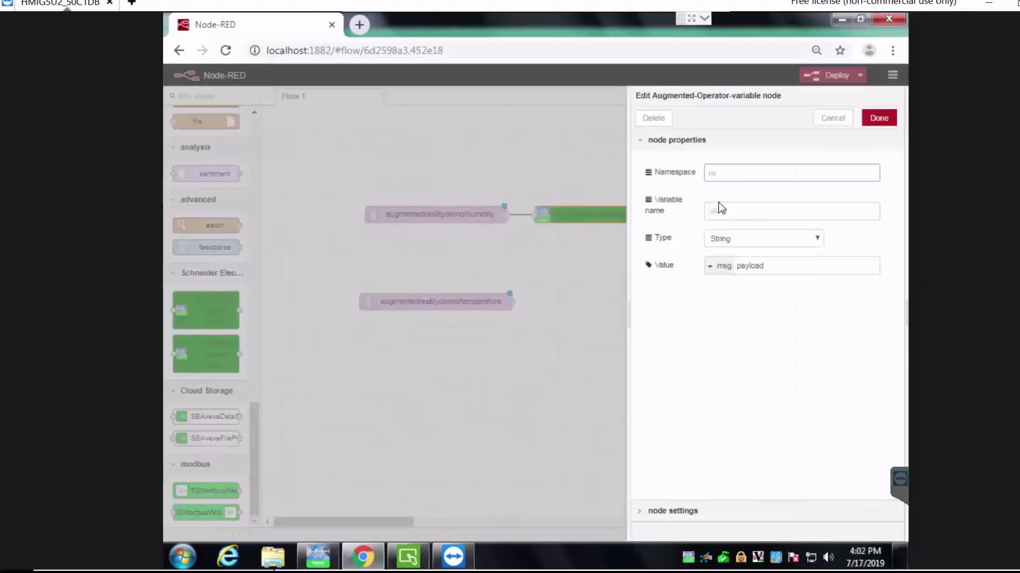
pyautogui.click(726, 210)
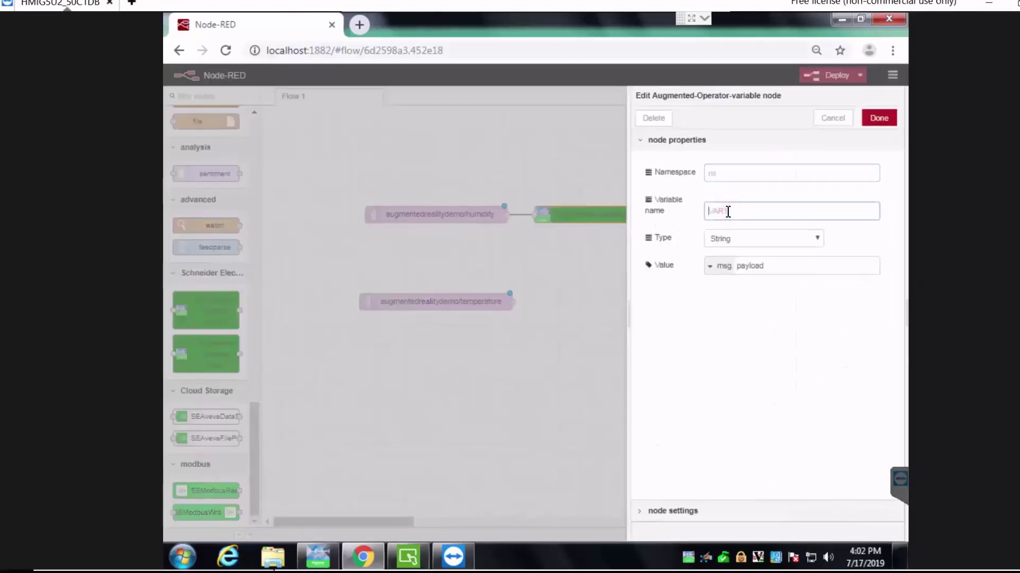
# Name the variable node HUMIDITY and add an Augmented Operator server node
pyautogui.write('HUMIDITY')
pyautogui.press('Return')
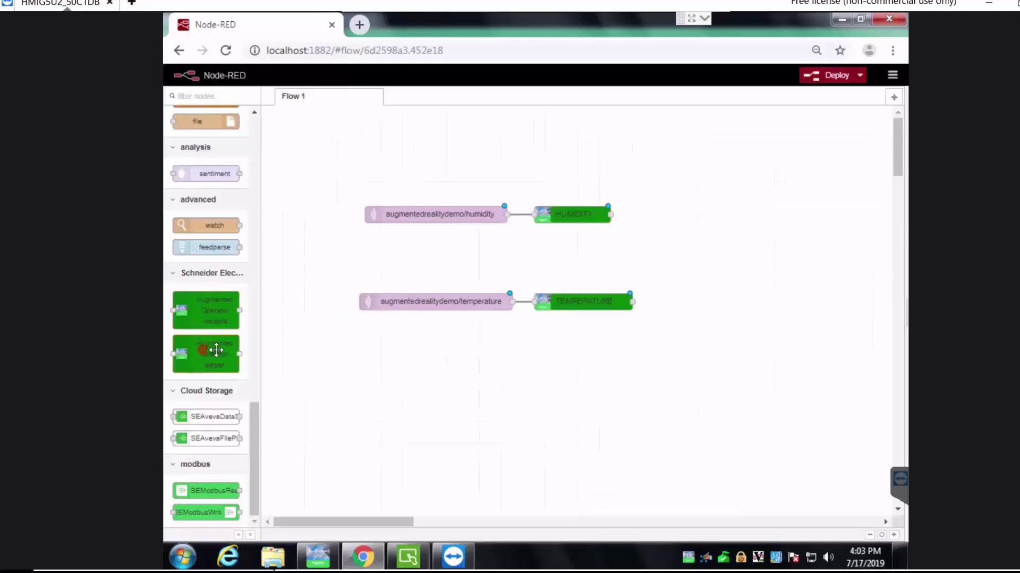
pyautogui.moveTo(216, 351); pyautogui.dragTo(685, 242)
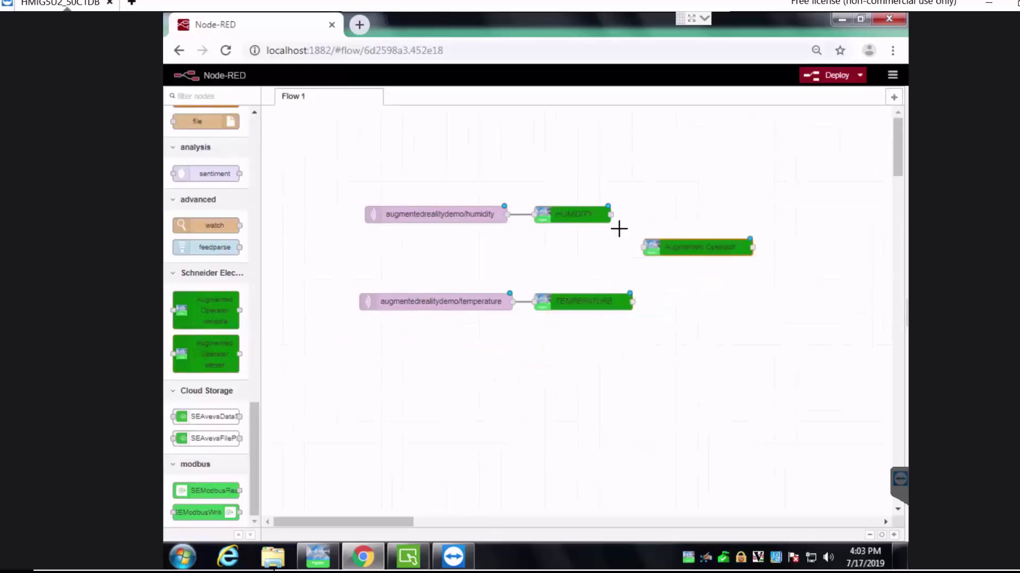
# Set the server node's request method to PUT and deploy the flow
pyautogui.doubleClick(713, 250)
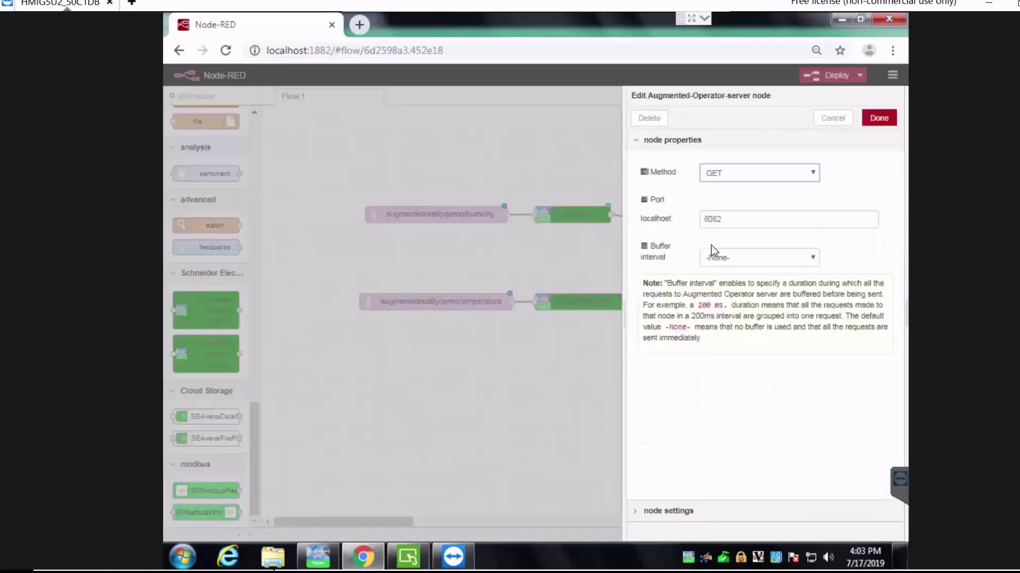
pyautogui.click(812, 176)
pyautogui.click(725, 216)
pyautogui.click(879, 118)
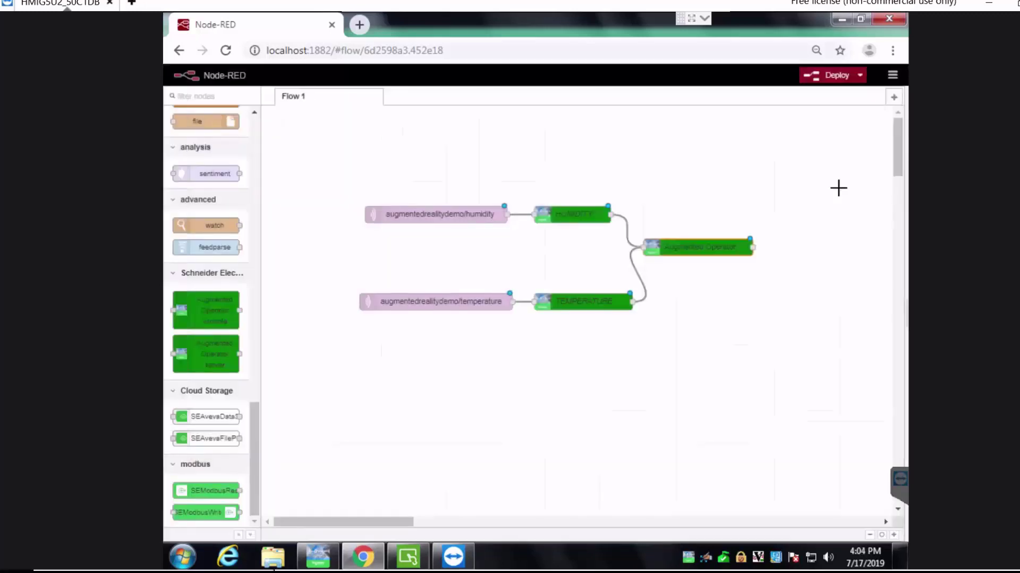
pyautogui.click(824, 75)
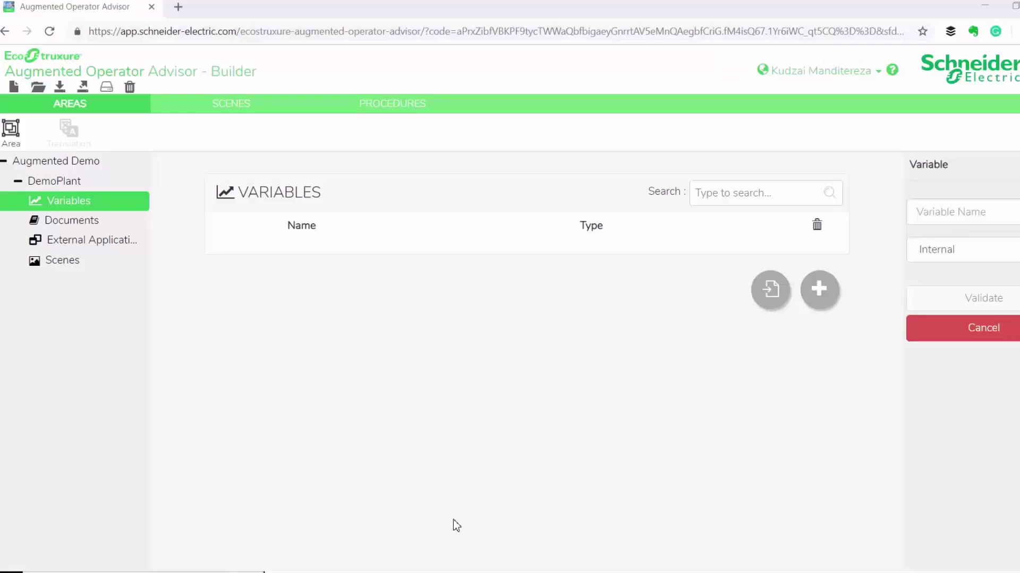
# Save the DemoPlant variable named HUMIDITY
pyautogui.click(939, 211)
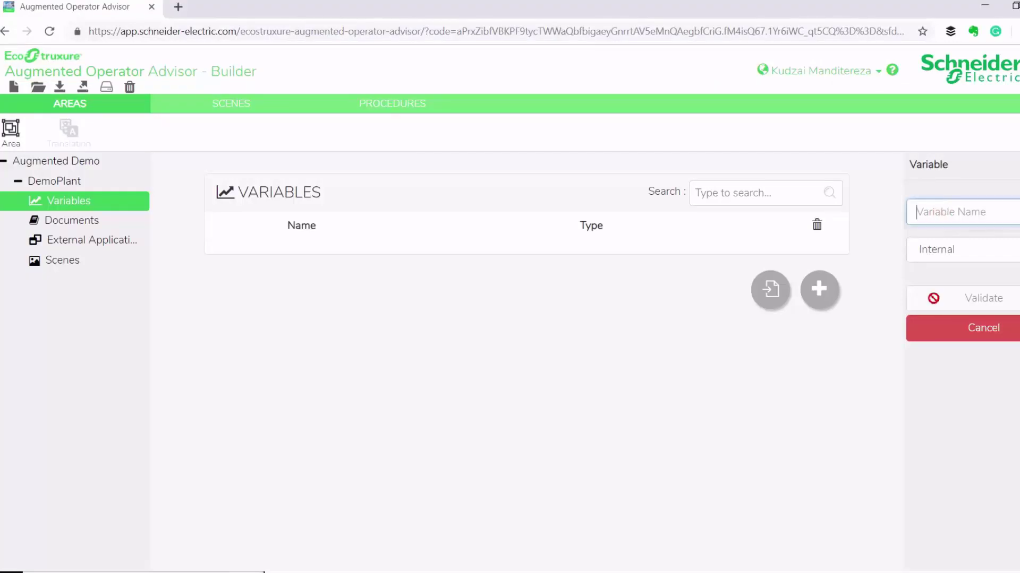
pyautogui.write('HUMIDITY')
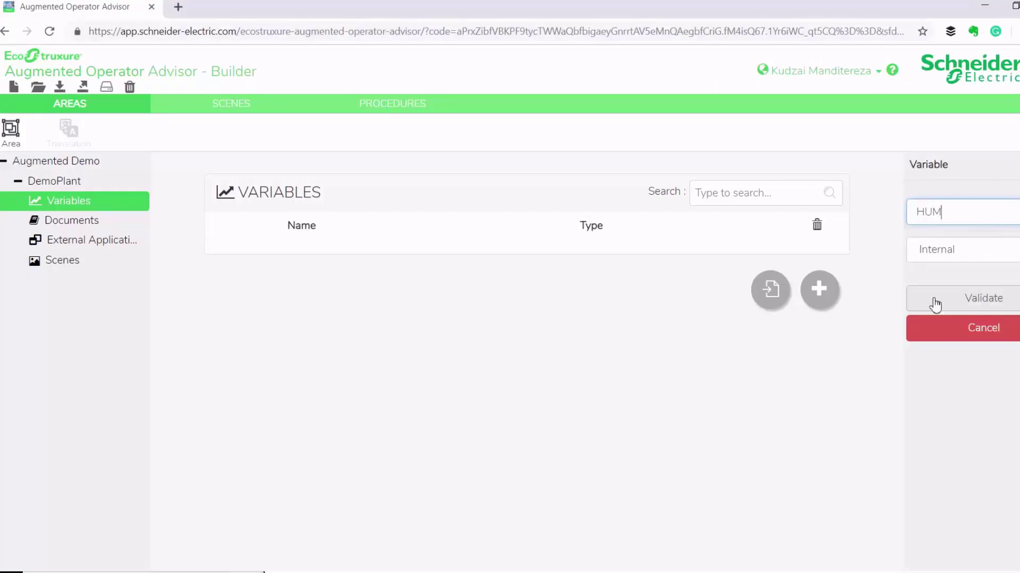
pyautogui.click(975, 298)
# Add a second Internal variable named TEMPERATURE
pyautogui.click(819, 319)
pyautogui.click(970, 215)
pyautogui.write('TEMPERATURE')
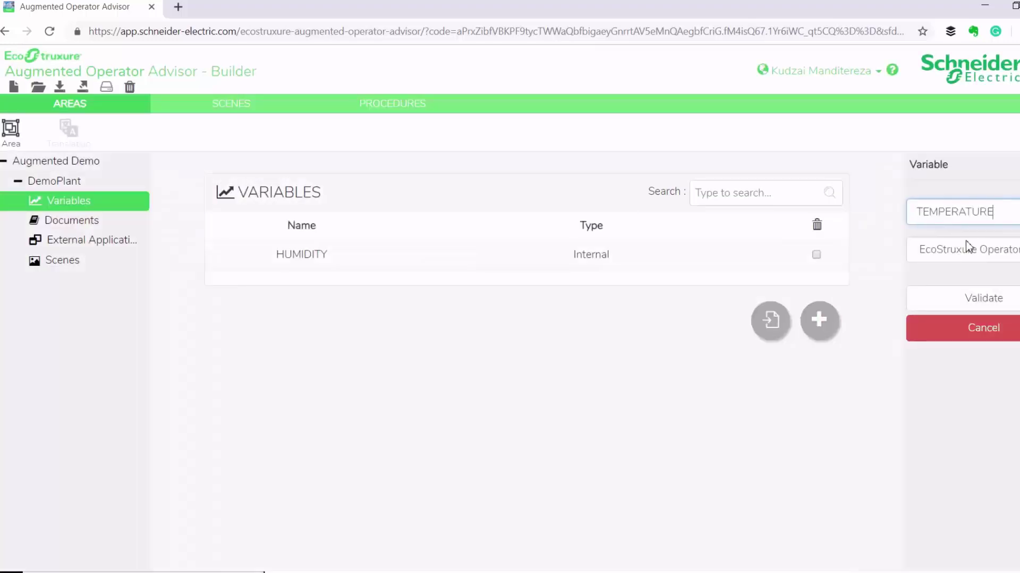
pyautogui.click(966, 248)
pyautogui.click(925, 282)
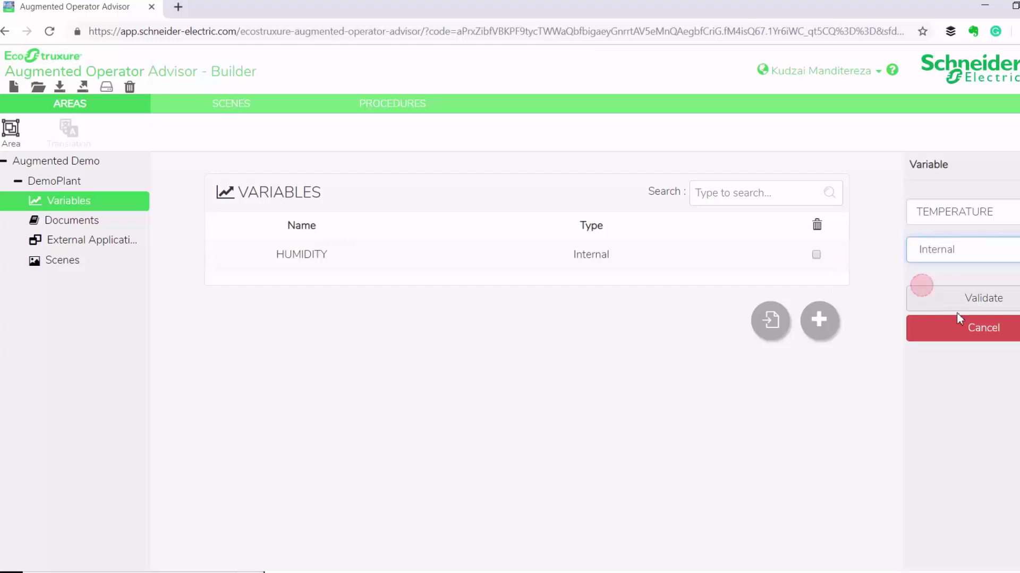
pyautogui.click(1015, 301)
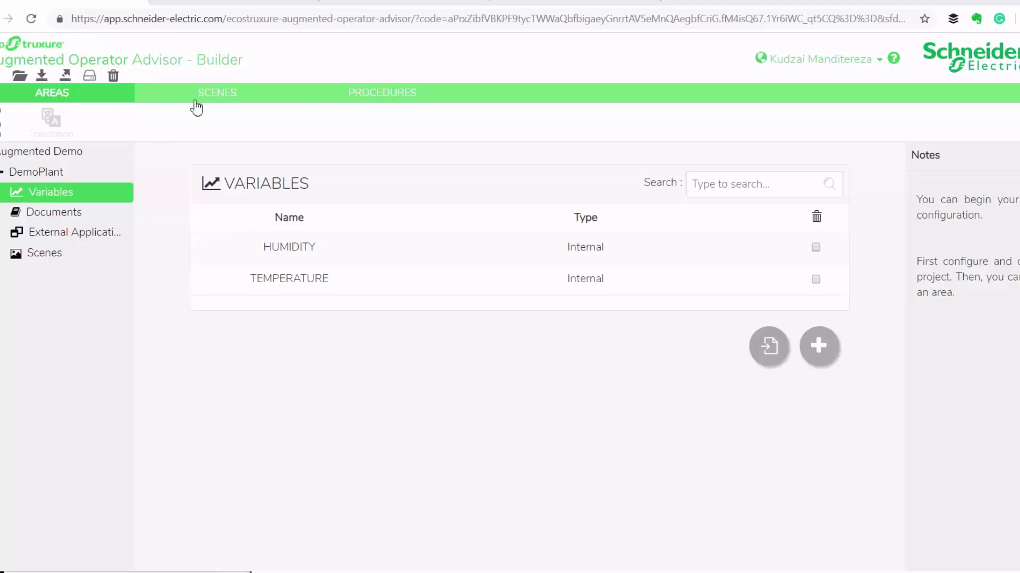
pyautogui.click(230, 92)
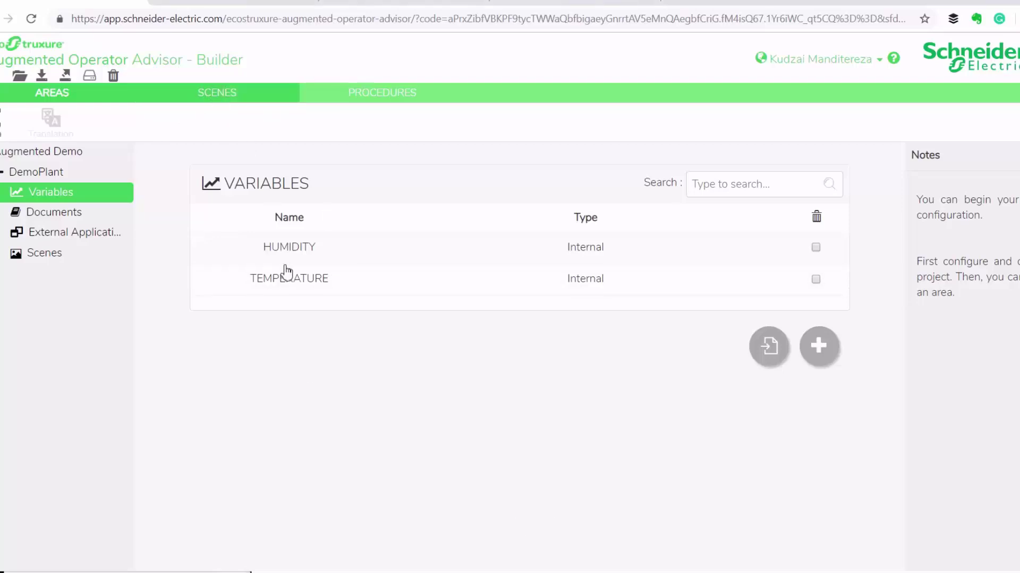
# Choose the existing Demo Board scene and drop a List point of interest on its sensor
pyautogui.click(915, 177)
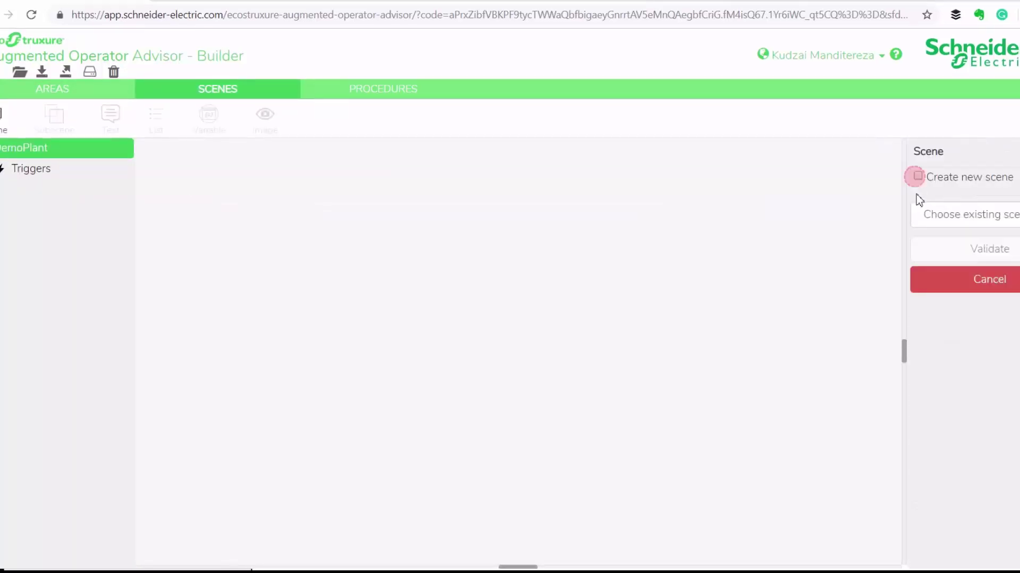
pyautogui.click(1000, 220)
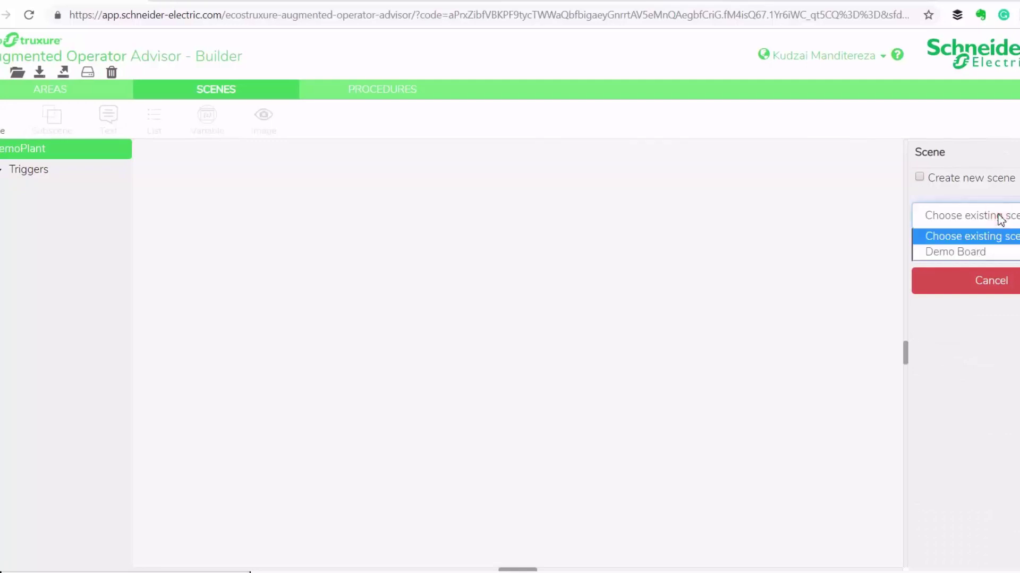
pyautogui.click(958, 252)
pyautogui.click(992, 251)
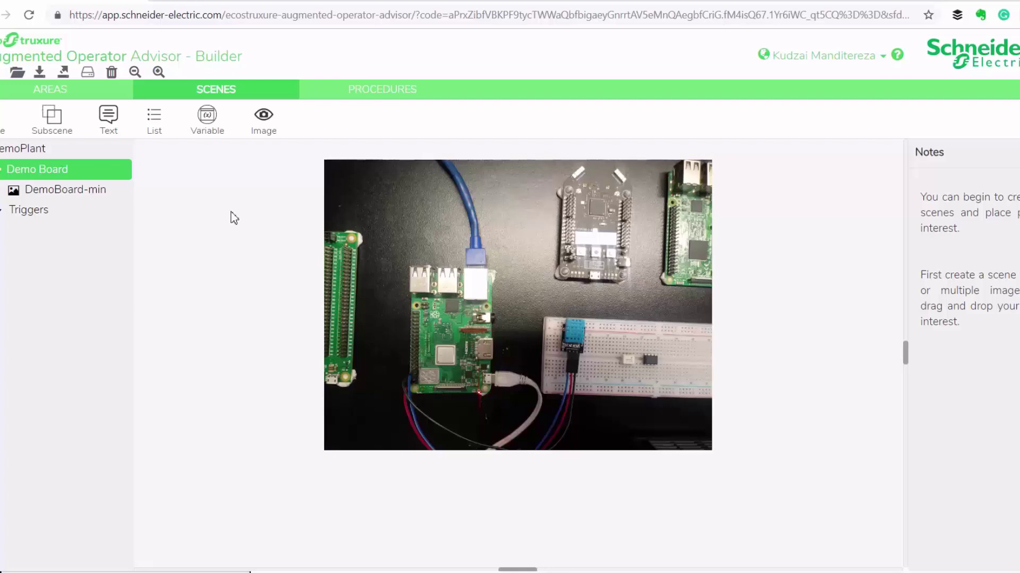
pyautogui.moveTo(154, 117)
pyautogui.mouseDown()
pyautogui.moveTo(230, 264)
pyautogui.moveTo(459, 330)
pyautogui.moveTo(563, 316)
pyautogui.moveTo(637, 355)
pyautogui.moveTo(557, 316)
pyautogui.moveTo(558, 306)
pyautogui.mouseUp()
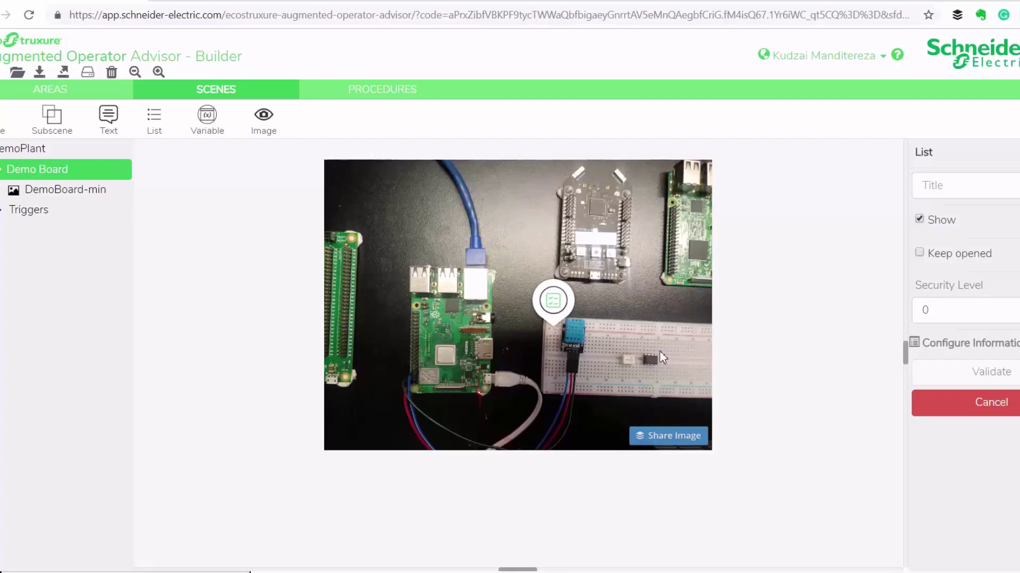
# Title the new list 'Sensor Information'
pyautogui.click(935, 187)
pyautogui.write('SE')
pyautogui.press('BackSpace')
pyautogui.write('e')
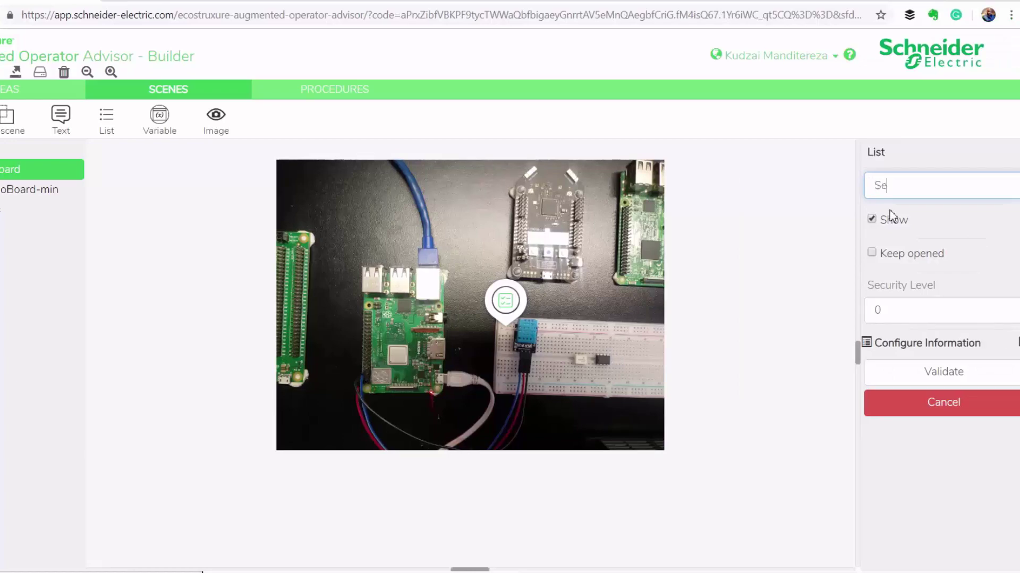
pyautogui.write('nsor Information')
# Make the list's first information a Read Variable entry reading HUMIDITY
pyautogui.click(914, 343)
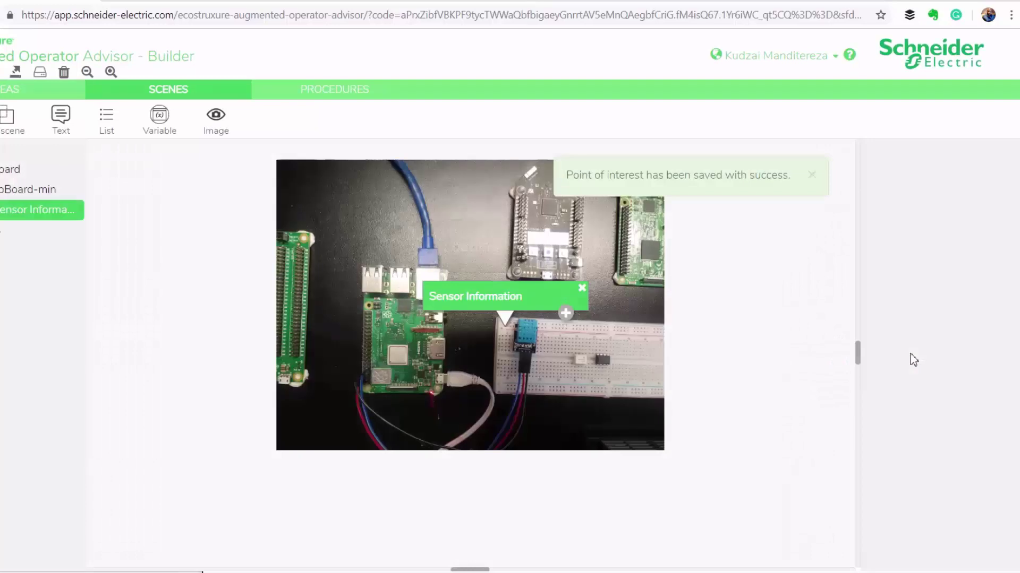
pyautogui.click(934, 315)
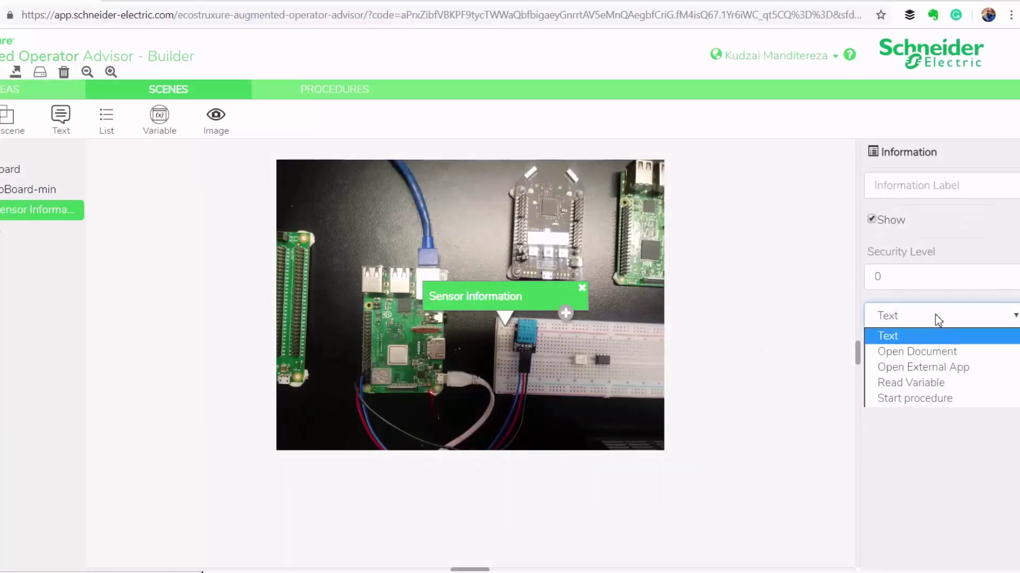
pyautogui.click(937, 383)
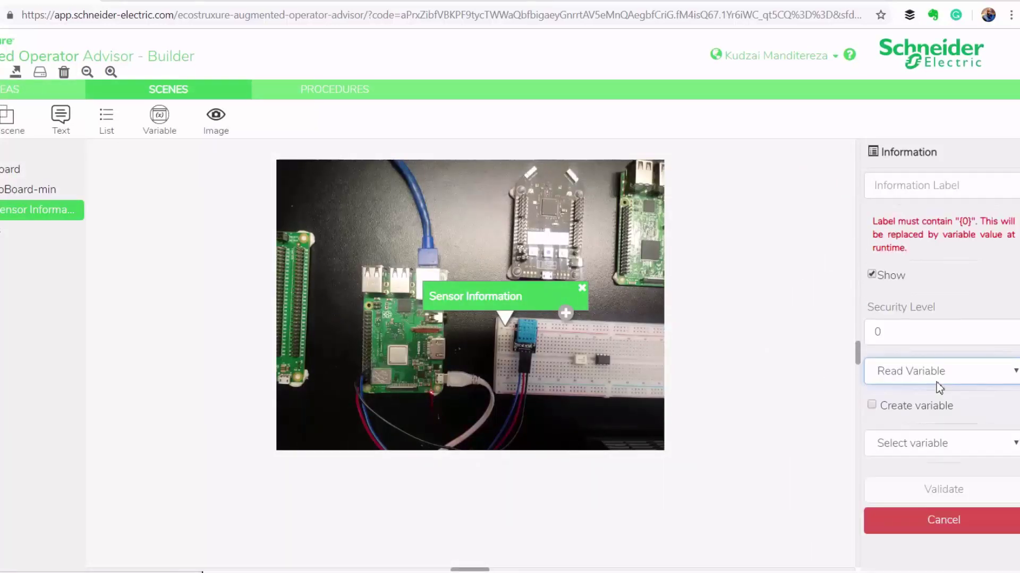
pyautogui.click(943, 444)
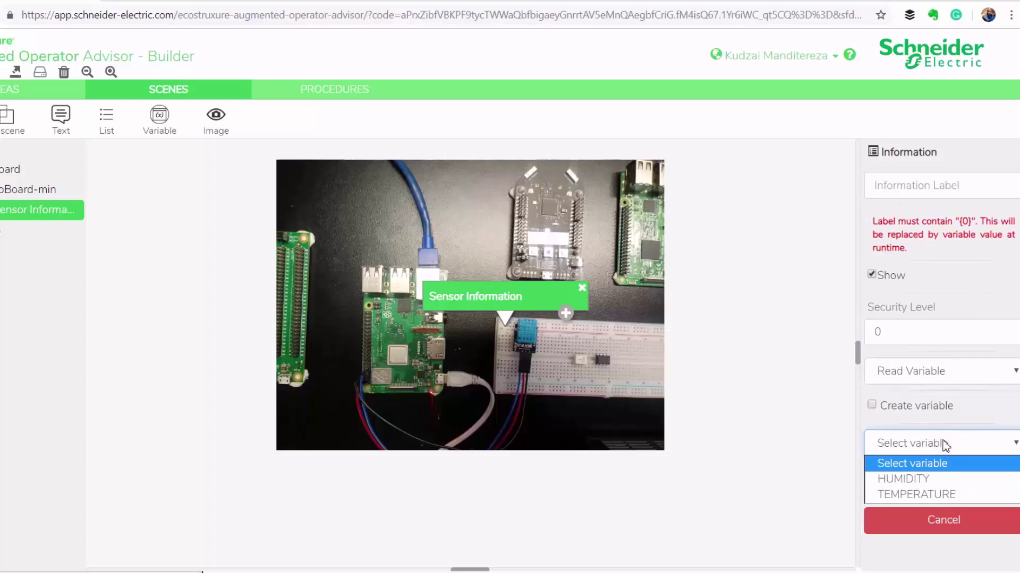
pyautogui.click(913, 478)
# Label the row 'Humidity: {0}', validate it, and add a second information row
pyautogui.click(886, 186)
pyautogui.write('Humidity')
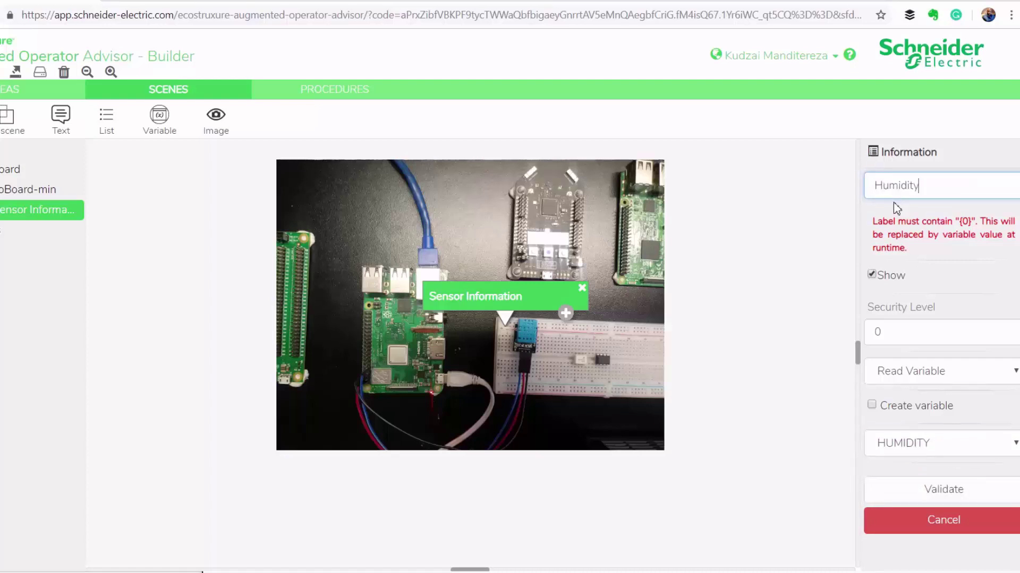
pyautogui.write(' {0}')
pyautogui.press('Left')
pyautogui.press('Left')
pyautogui.press('Left')
pyautogui.press('Left')
pyautogui.write(':')
pyautogui.click(939, 492)
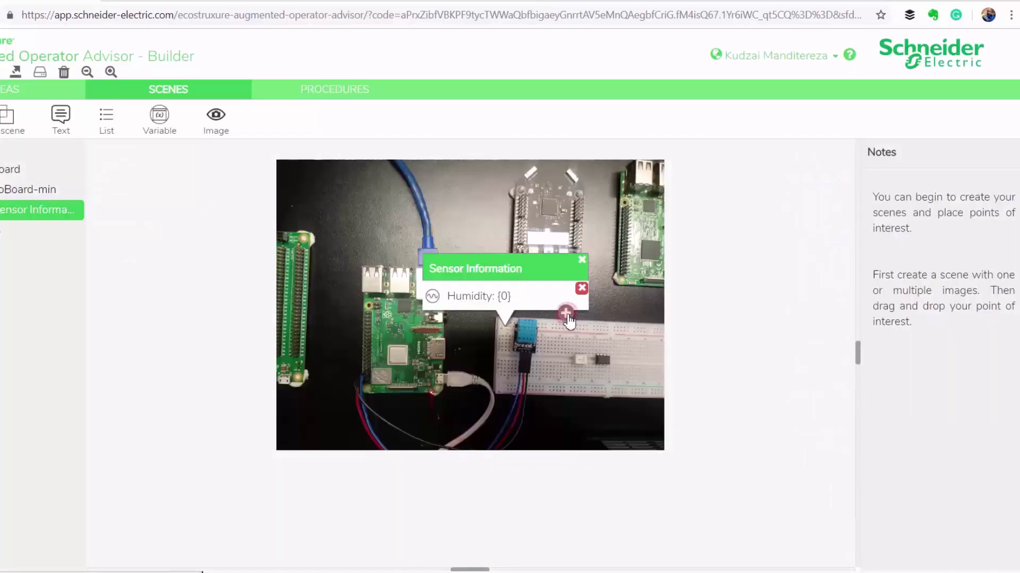
pyautogui.click(565, 313)
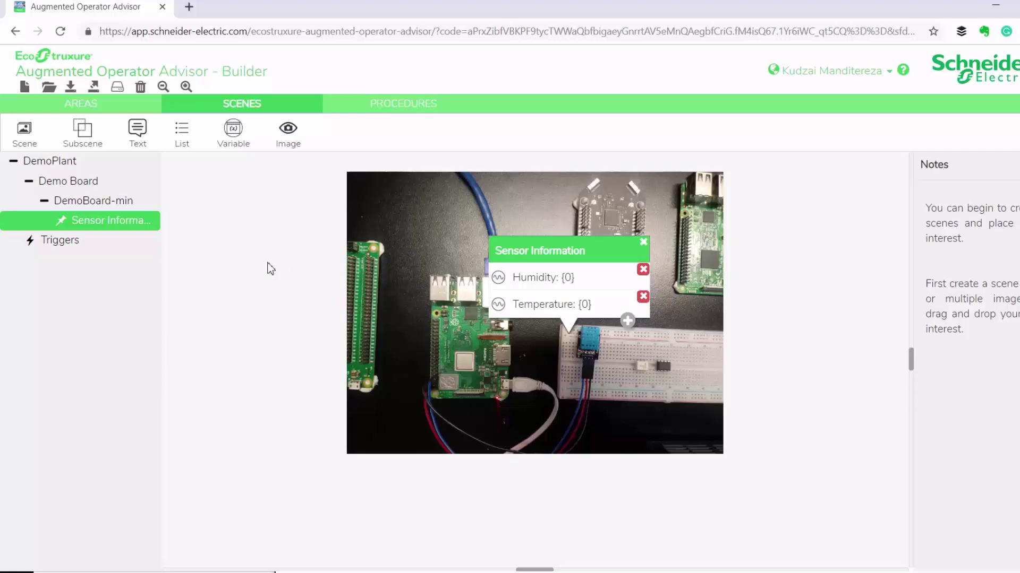
# Build the project and download it as Augmented Demo_2.3.2.4802.zip
pyautogui.click(95, 85)
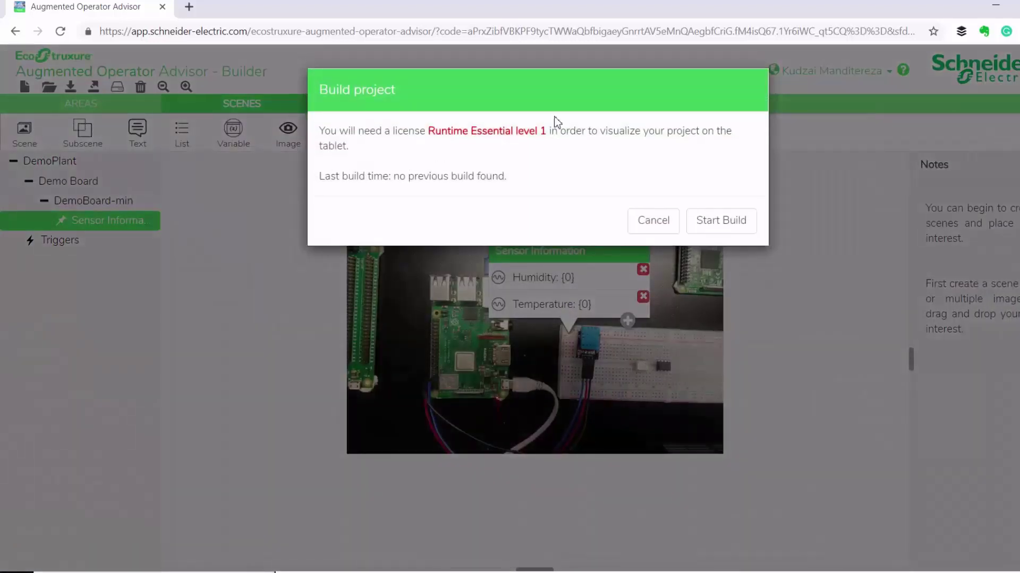
pyautogui.click(729, 223)
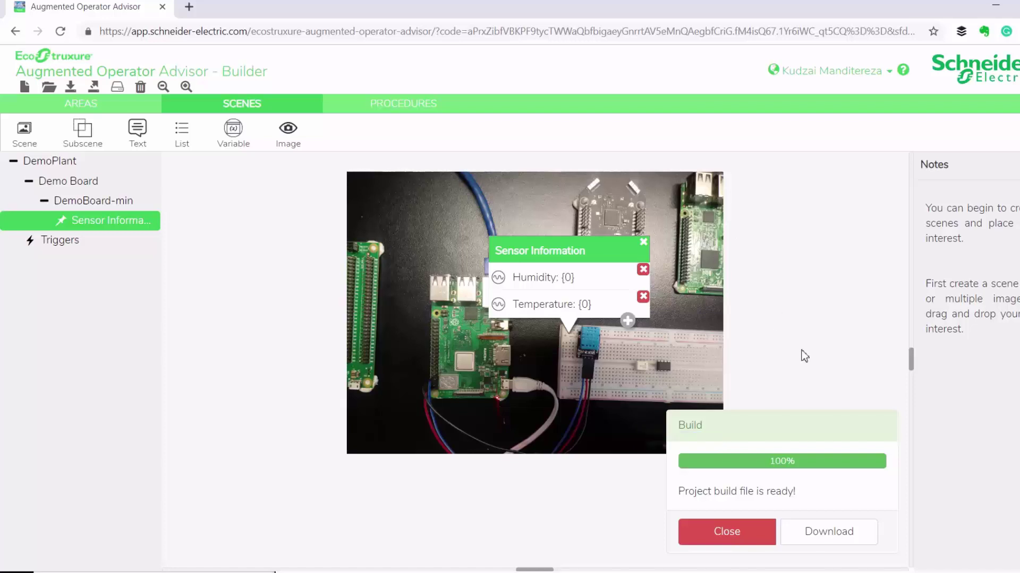
pyautogui.click(829, 533)
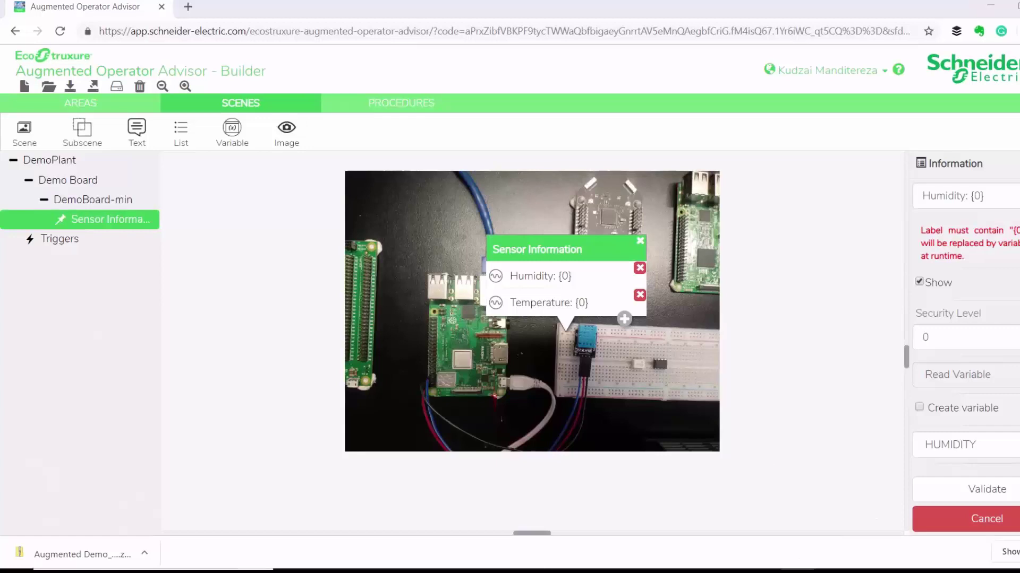
# Open the downloaded zip, select all six entries, and switch to the remote HMI session
pyautogui.hotkey('alt', 'Tab')
pyautogui.click(254, 201)
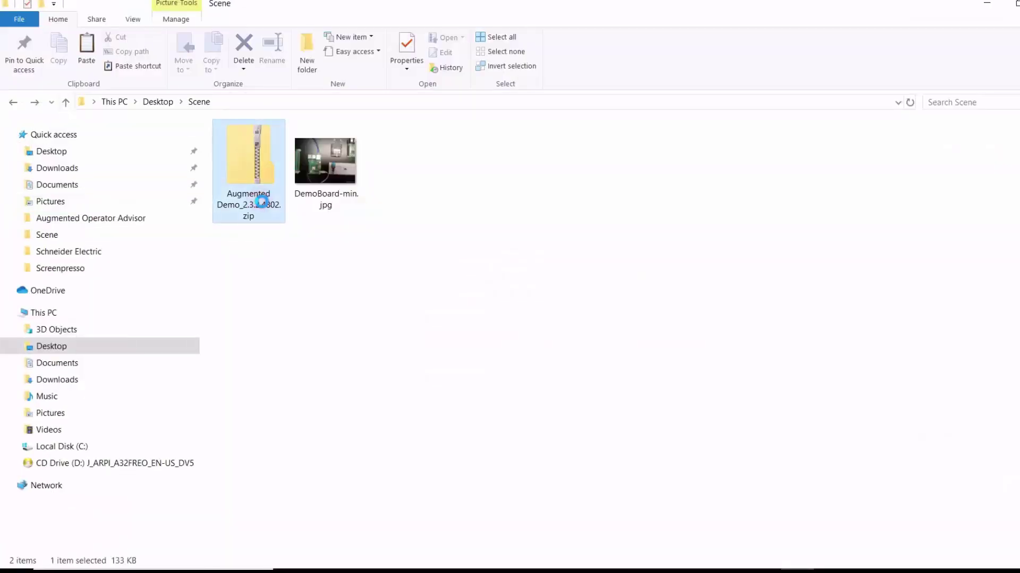
pyautogui.hotkey('ctrl', 'a')
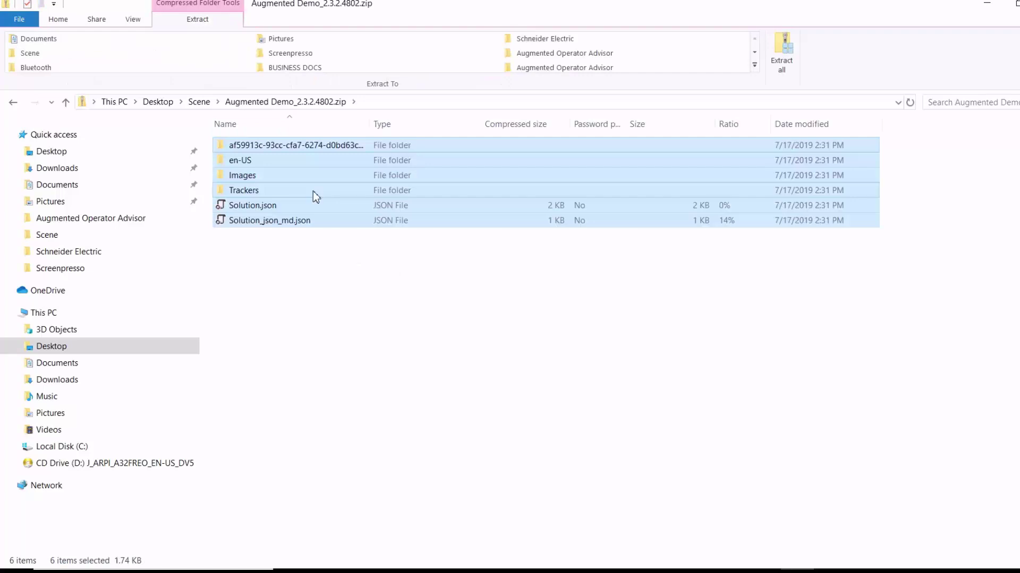
pyautogui.click(929, 542)
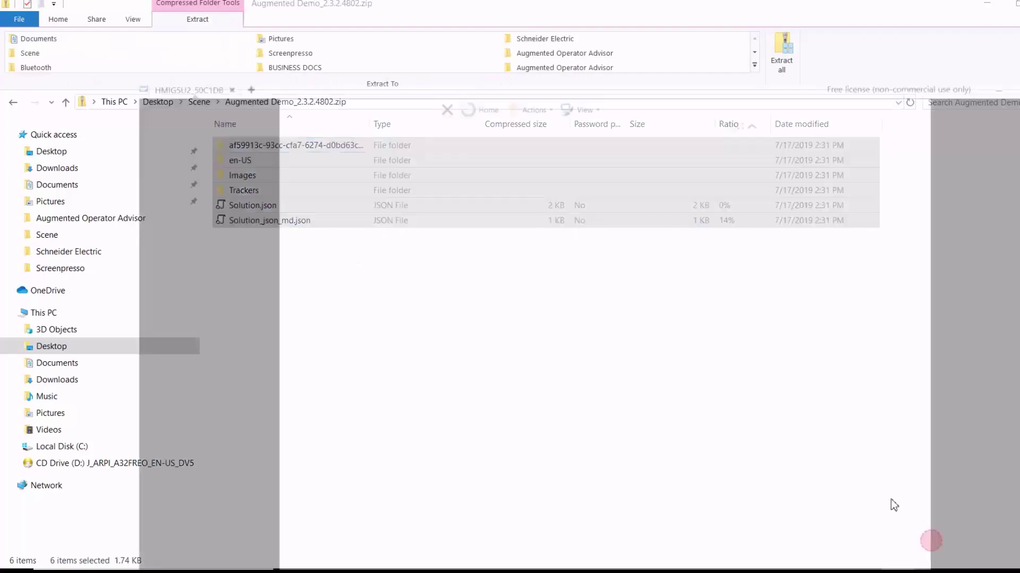
# Open the Augmented Operator Advisor project folder from Start > All Programs > Schneider Electric > EcoStruxure
pyautogui.click(178, 556)
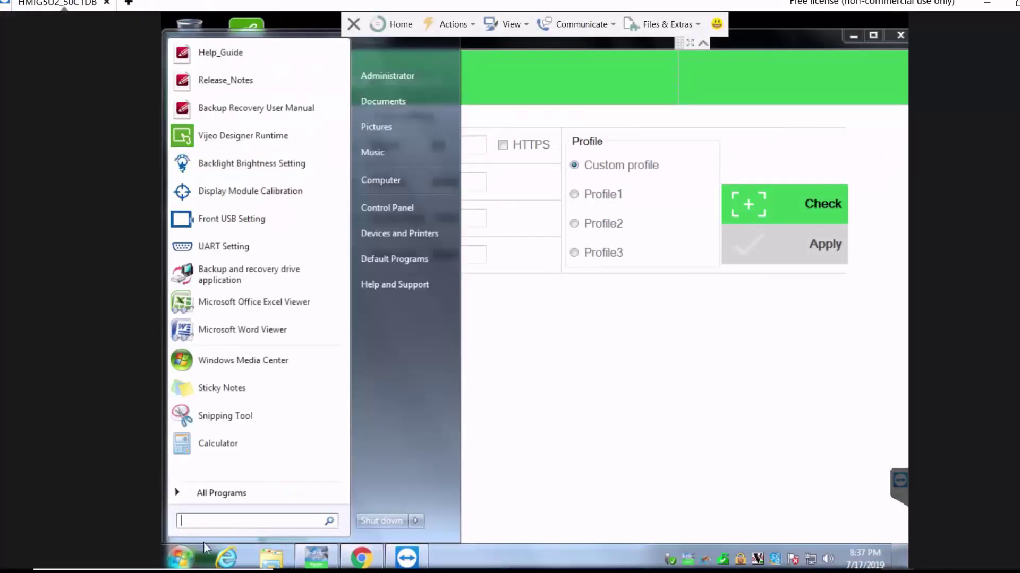
pyautogui.click(223, 492)
pyautogui.click(207, 282)
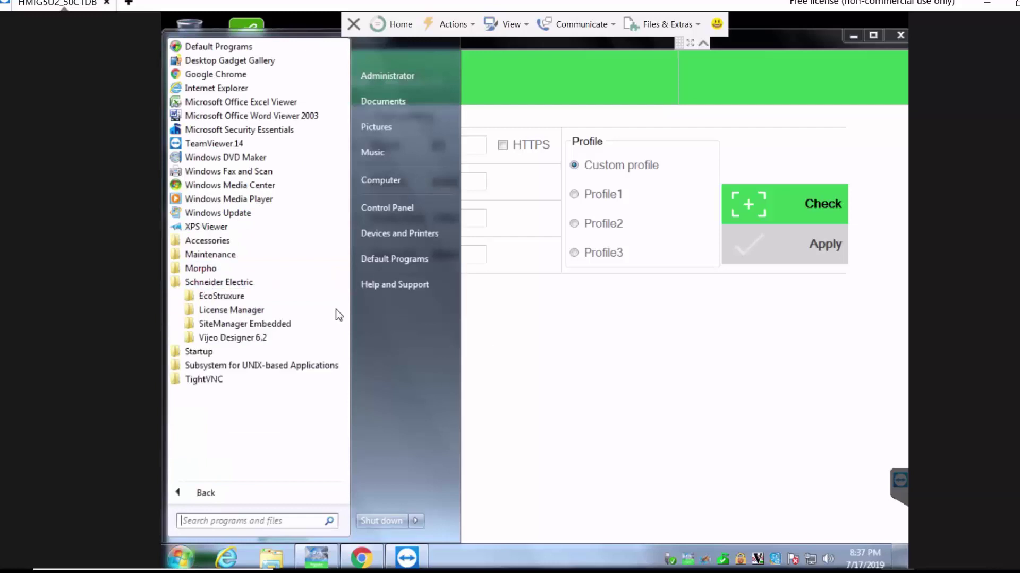
pyautogui.click(210, 300)
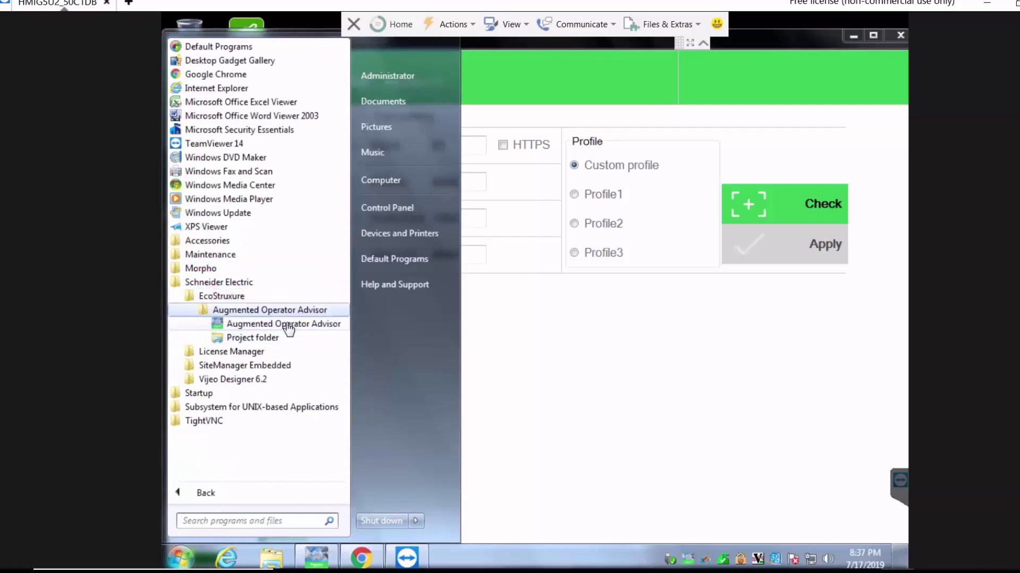
pyautogui.click(253, 340)
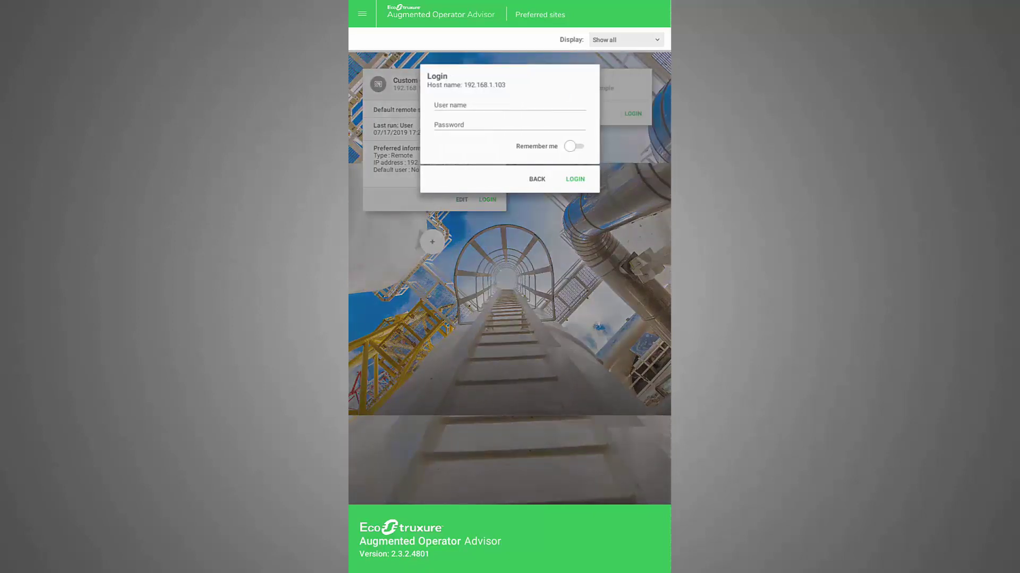
# Log in to the HMI with the user name 'User'
pyautogui.click(509, 104)
pyautogui.write('User')
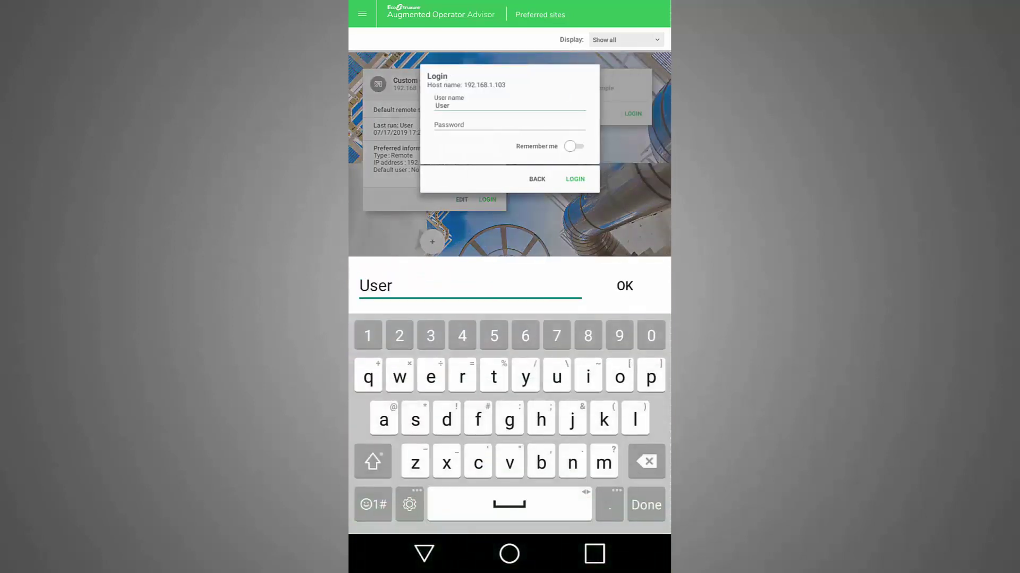
pyautogui.press('Return')
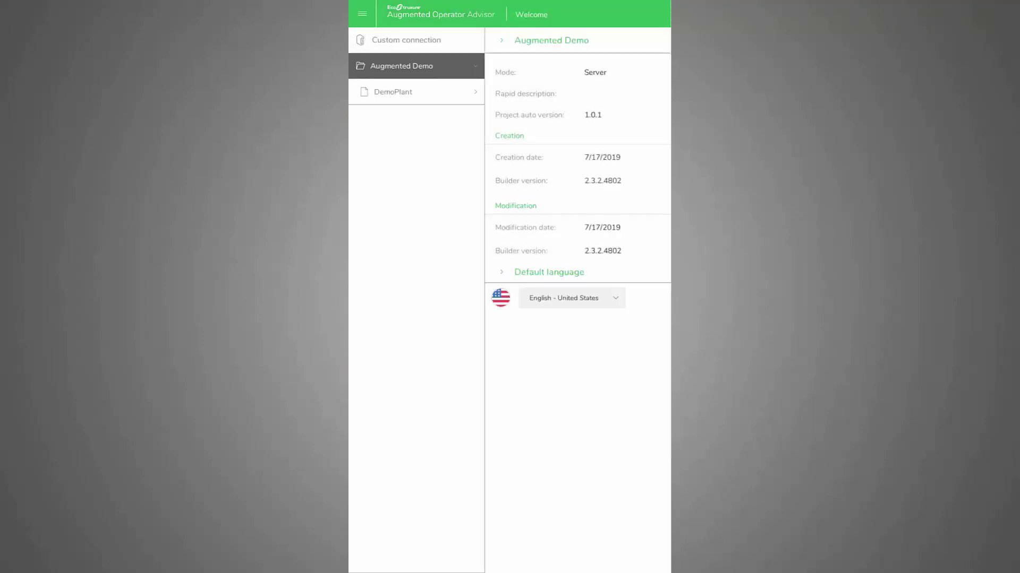
# Open the DemoPlant scenes area and set it as the default area
pyautogui.click(393, 92)
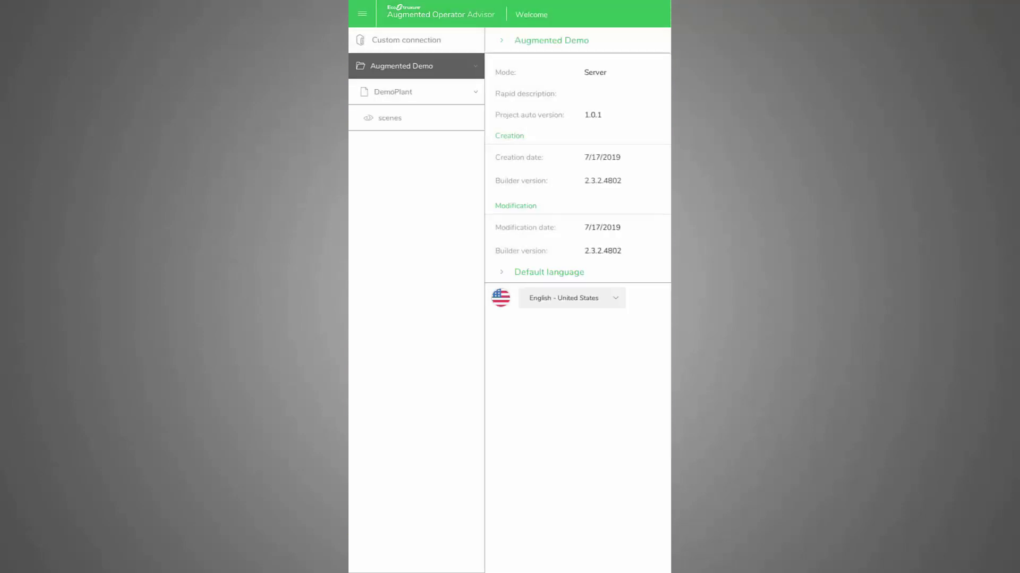
pyautogui.click(390, 118)
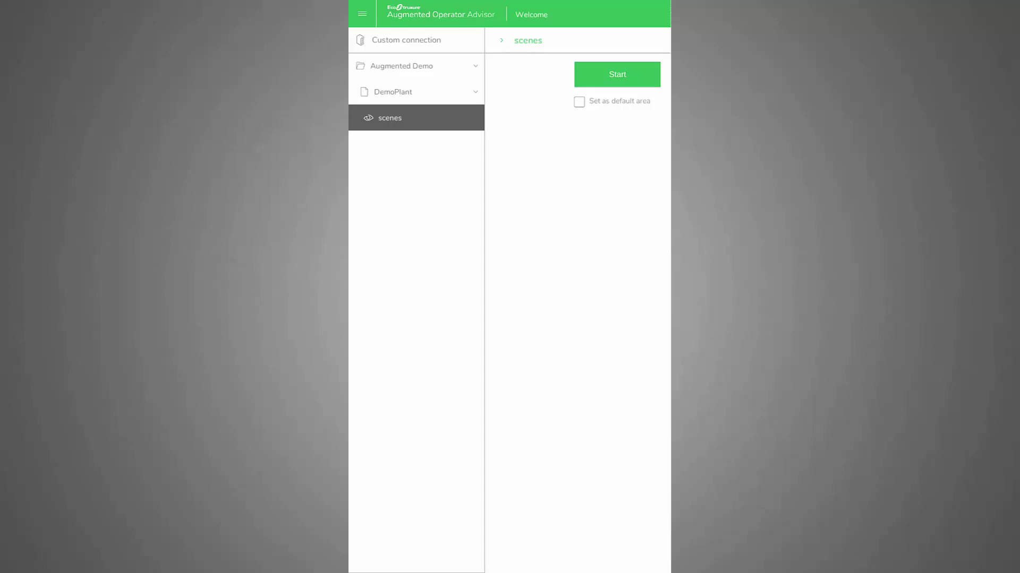
pyautogui.click(579, 102)
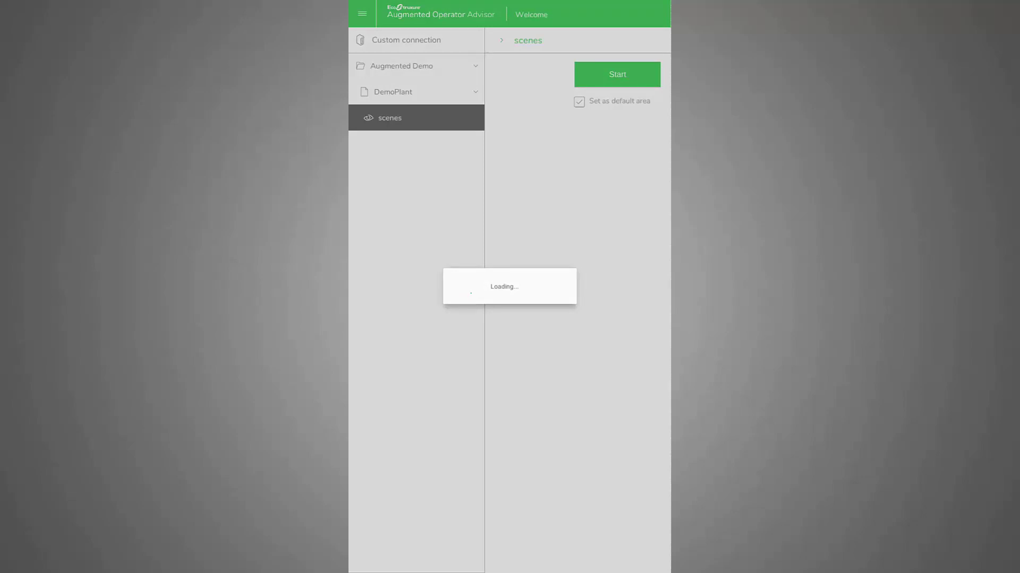